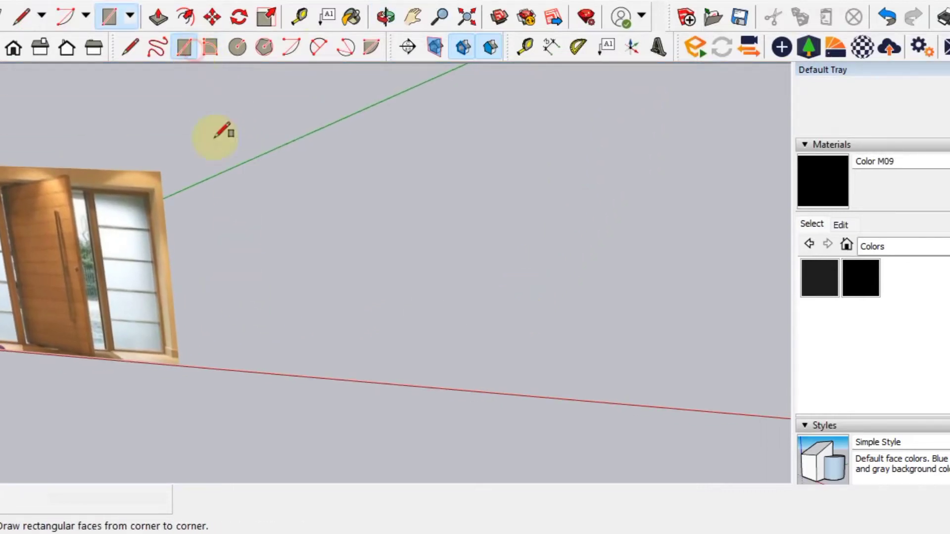
- Draw a thin rectangular footprint on the ground along the red axis beside the door photo
left_click(357, 368)
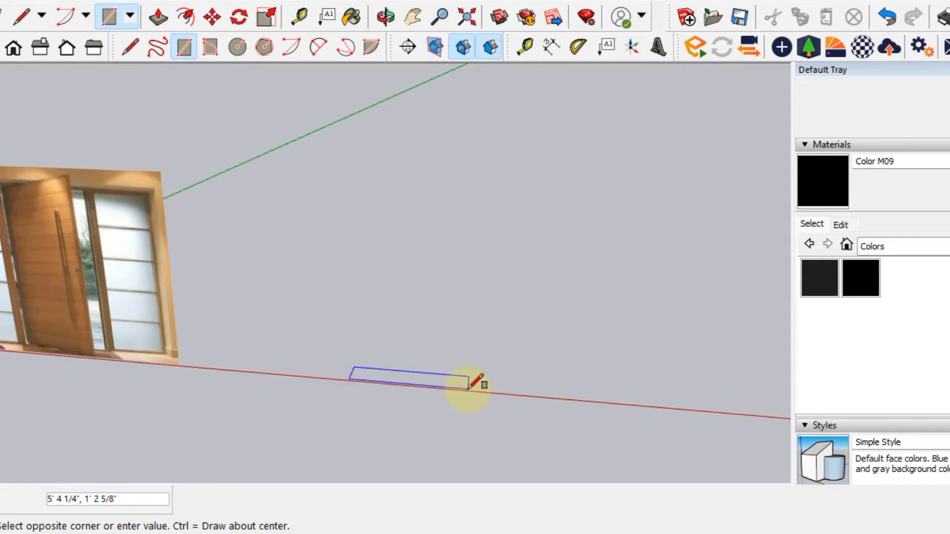
scroll(468, 384, "up", 3)
scroll(473, 383, "up", 1)
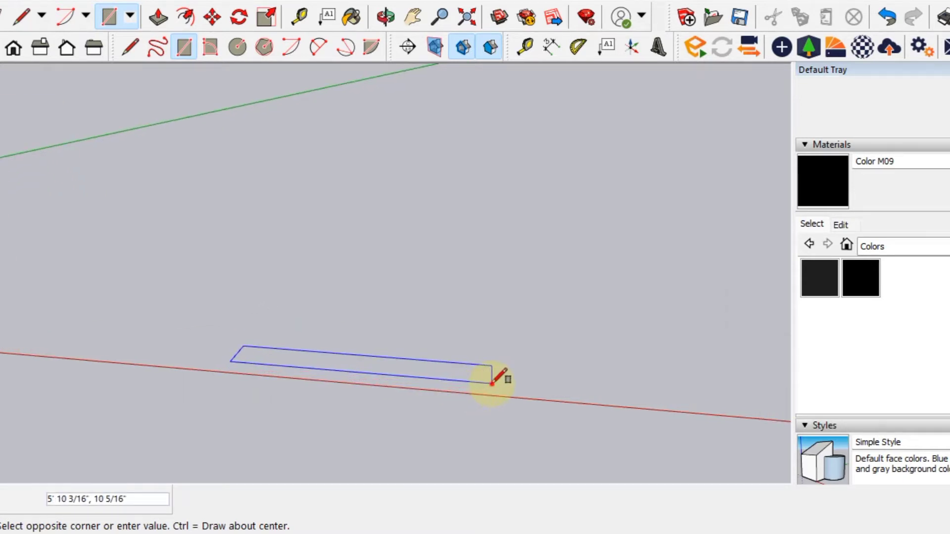
left_click(493, 382)
scroll(488, 381, "down", 3)
scroll(494, 378, "down", 1)
middle_click_drag(515, 408, 371, 398, "shift")
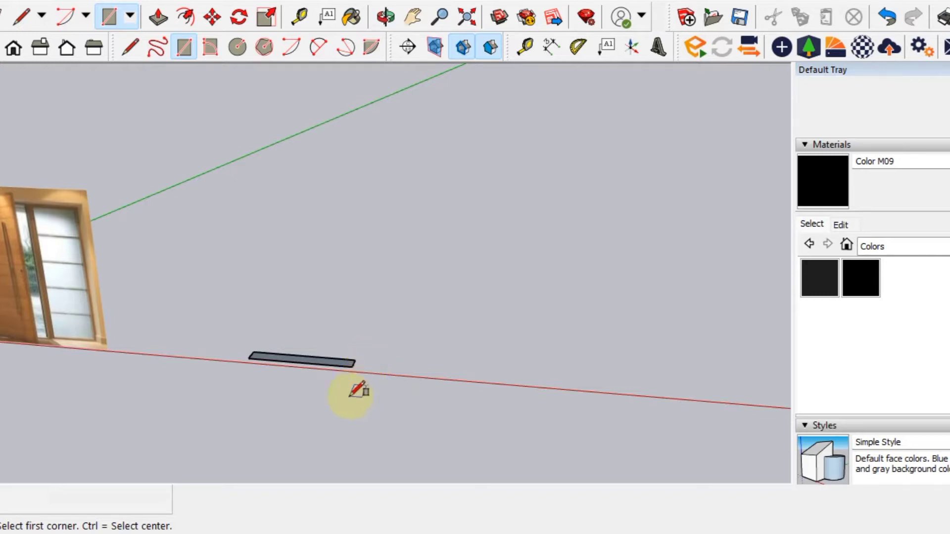
middle_click_drag(358, 390, 381, 350)
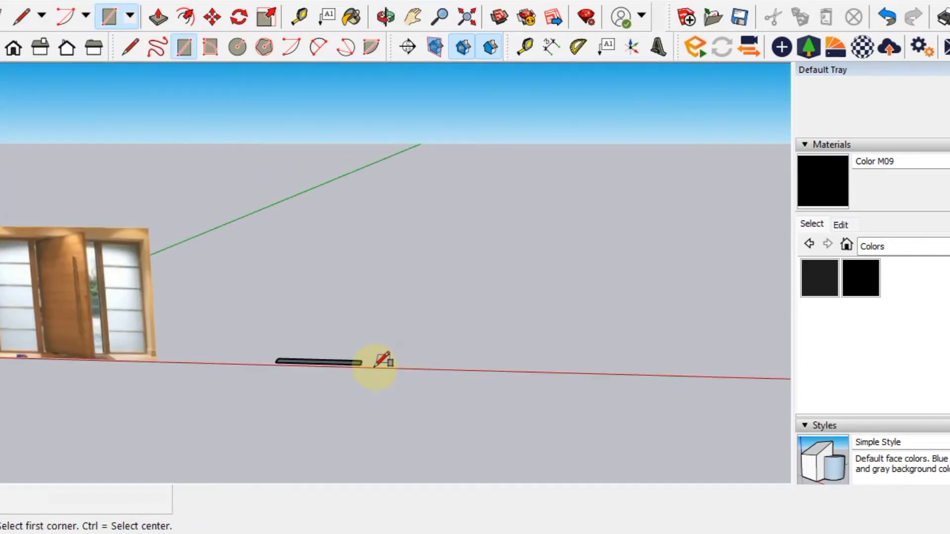
- Push/Pull the footprint up into a tall slab about 11' 4" high
left_click(159, 17)
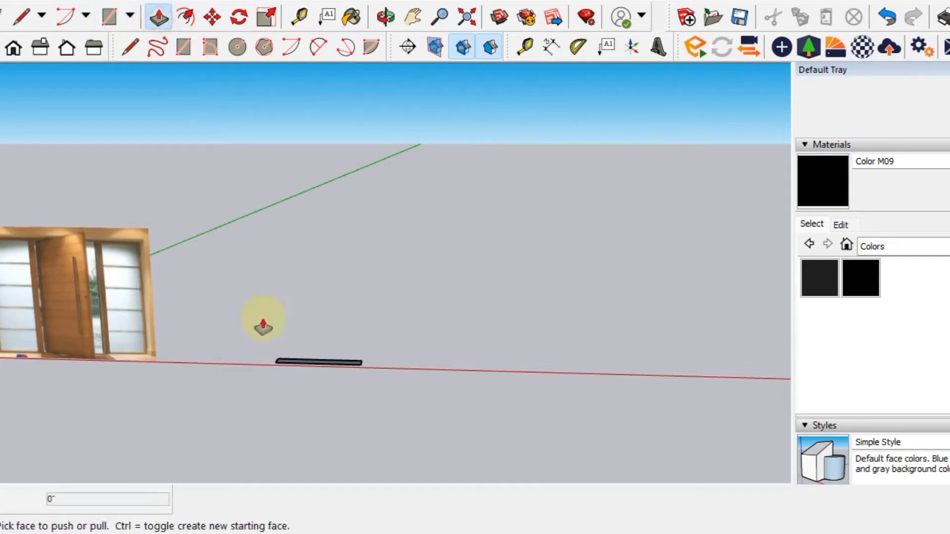
left_click_drag(321, 368, 307, 233)
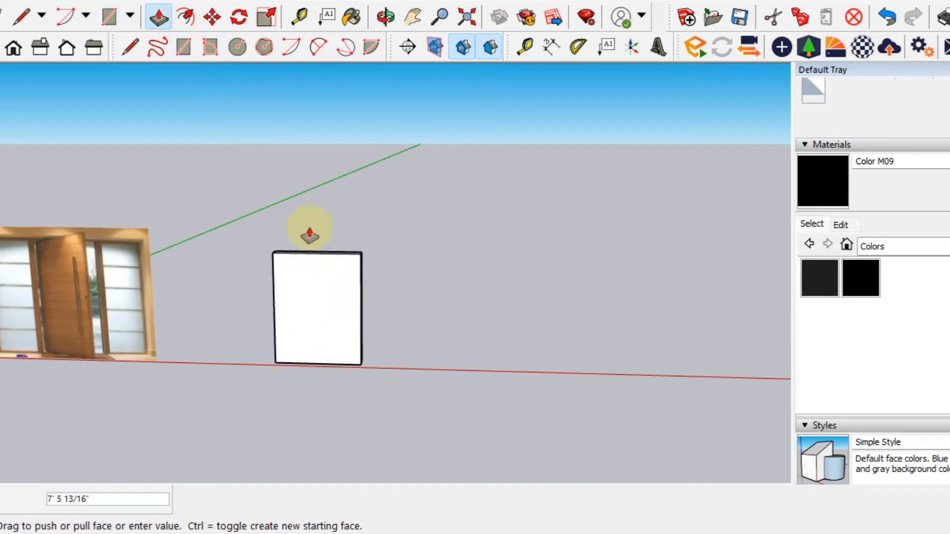
left_click_drag(306, 212, 303, 204)
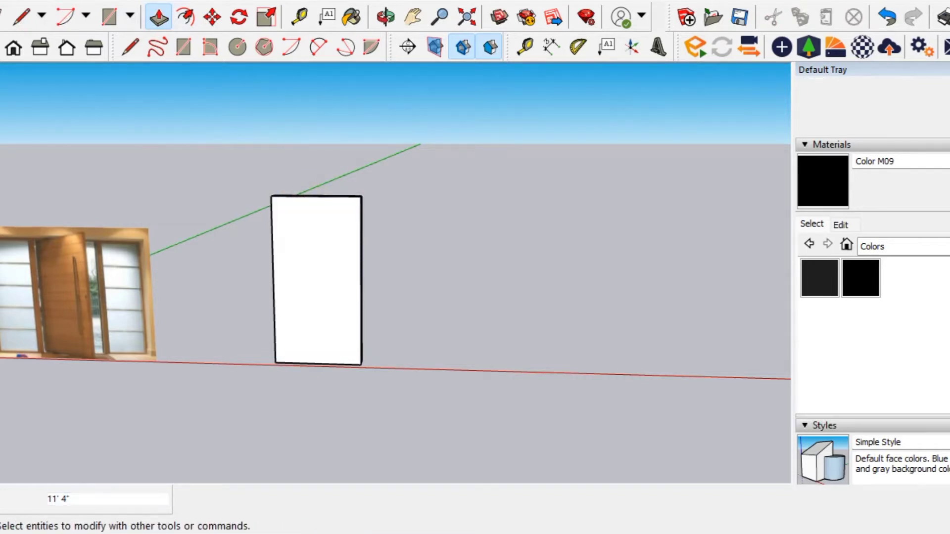
key("space")
scroll(377, 318, "up", 3)
mouse_move(318, 314)
middle_mouse_down()
mouse_move(335, 276)
mouse_move(434, 260)
mouse_move(427, 257)
middle_mouse_up()
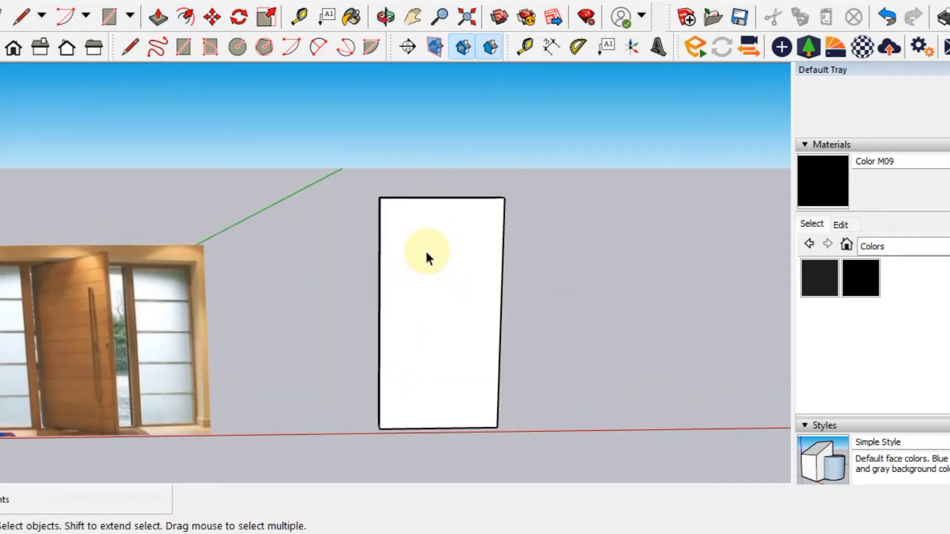
- Draw a 4' 11" by 1' 8" panel rectangle at the top of the slab's front face
left_click(182, 47)
scroll(413, 206, "up", 2)
scroll(413, 206, "up", 1)
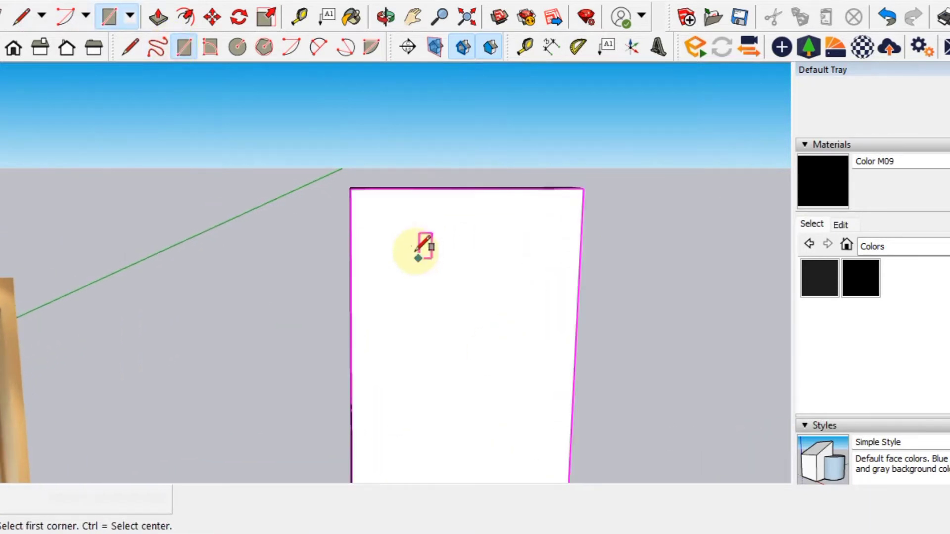
middle_click_drag(418, 248, 318, 144, "shift")
left_click(290, 123)
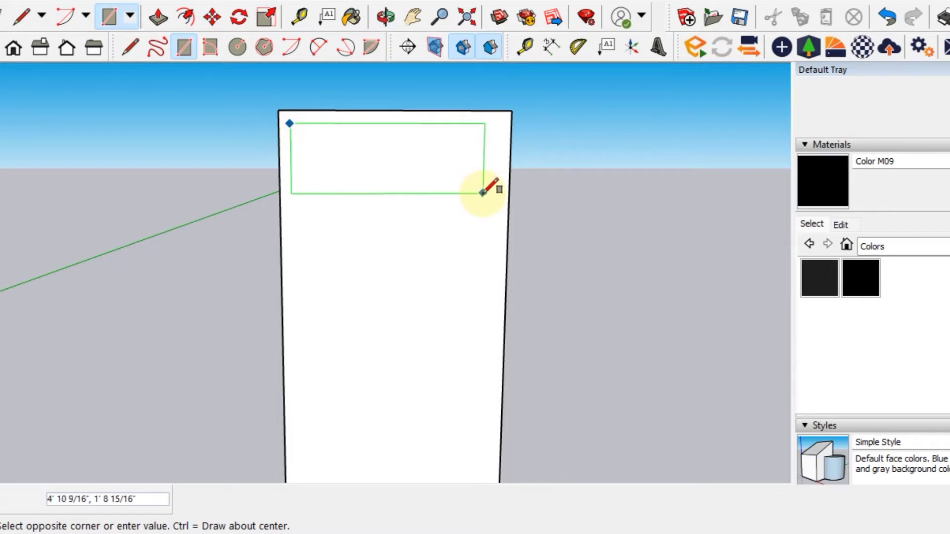
scroll(488, 195, "down", 2)
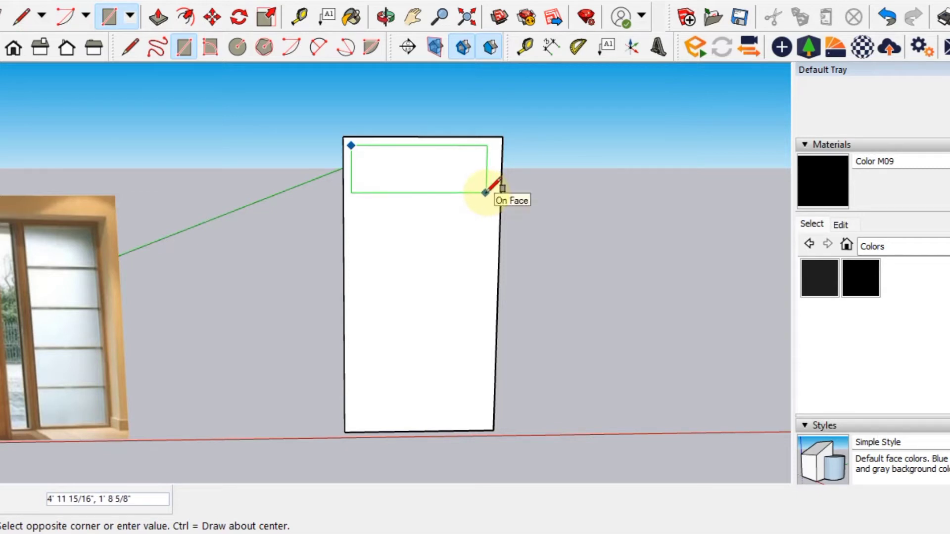
left_click(486, 192)
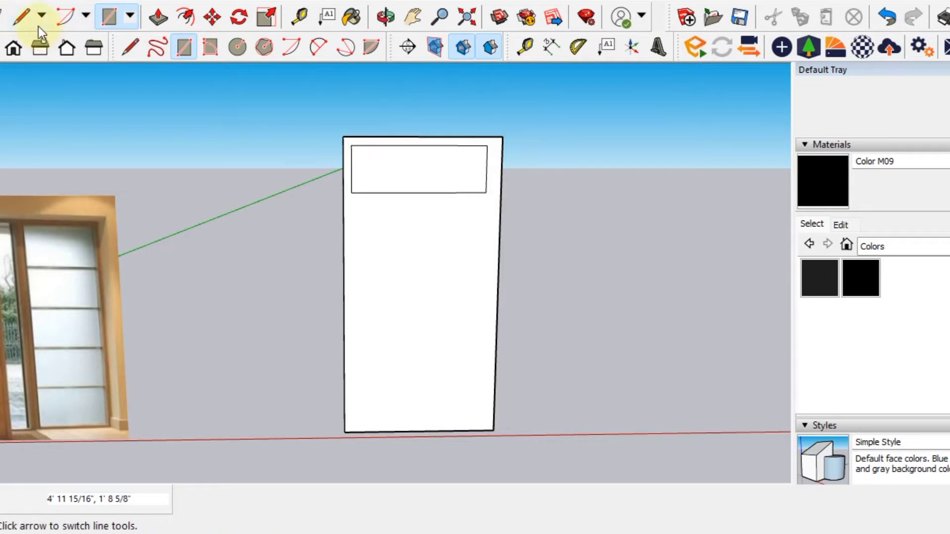
- Draw a vertical line down the panel's left side
left_click(34, 23)
left_click(351, 146)
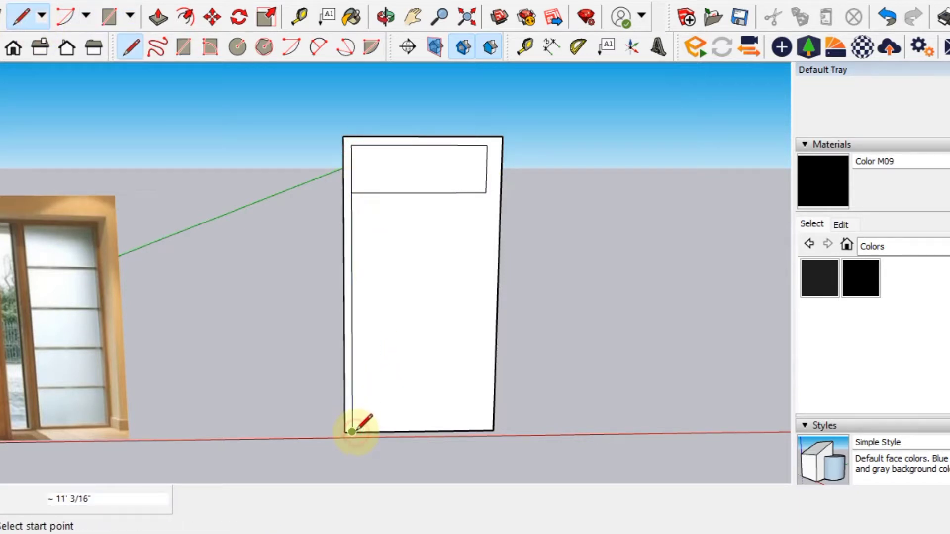
key("space")
- Copy the top panel and place the first copy directly below it
left_click(451, 155)
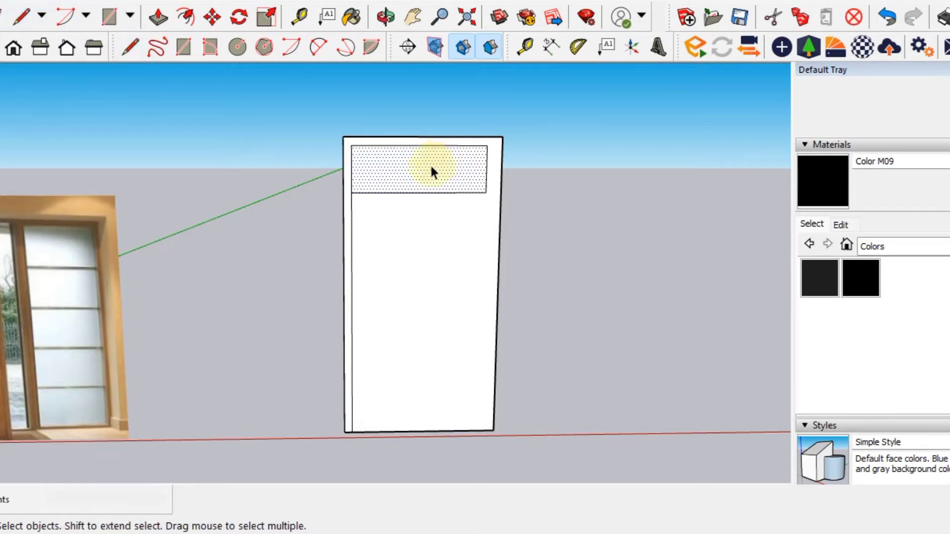
key("ctrl+c")
key("ctrl+v")
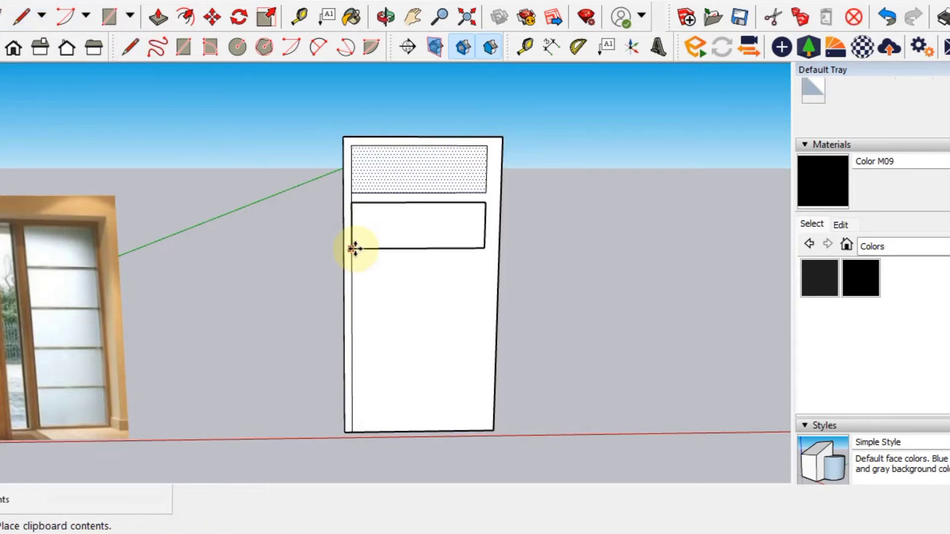
scroll(355, 246, "up", 2)
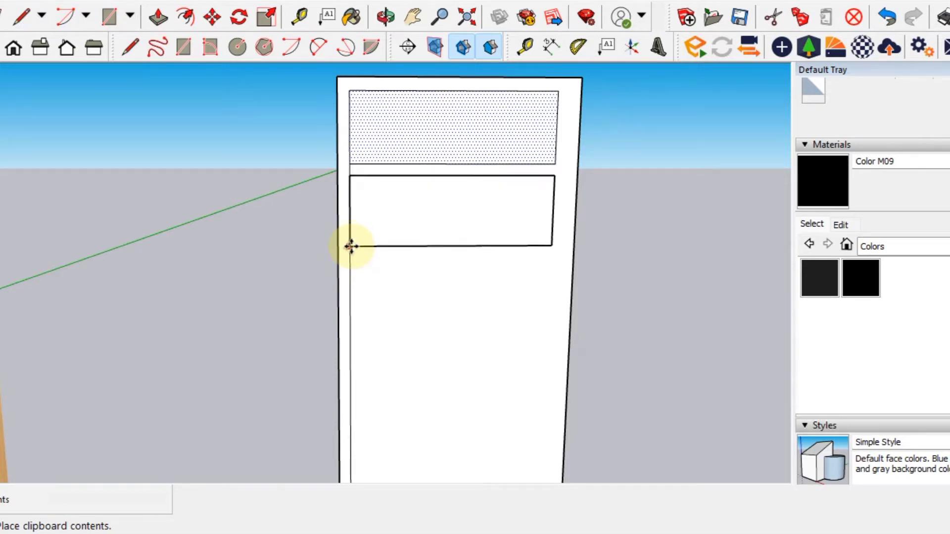
left_click(350, 246)
scroll(376, 297, "down", 2)
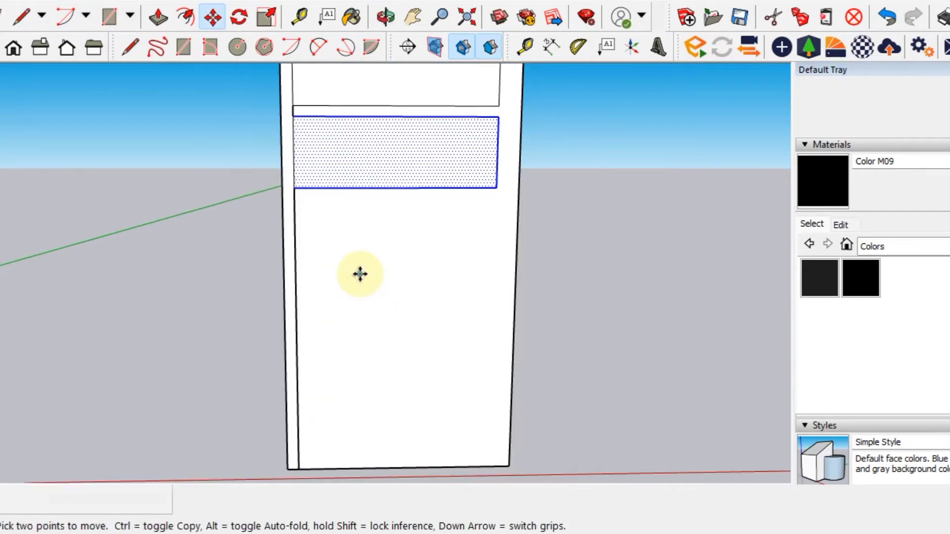
scroll(357, 272, "down", 1)
- Paste three more panel copies down the slab, ending near its bottom
key("ctrl+v")
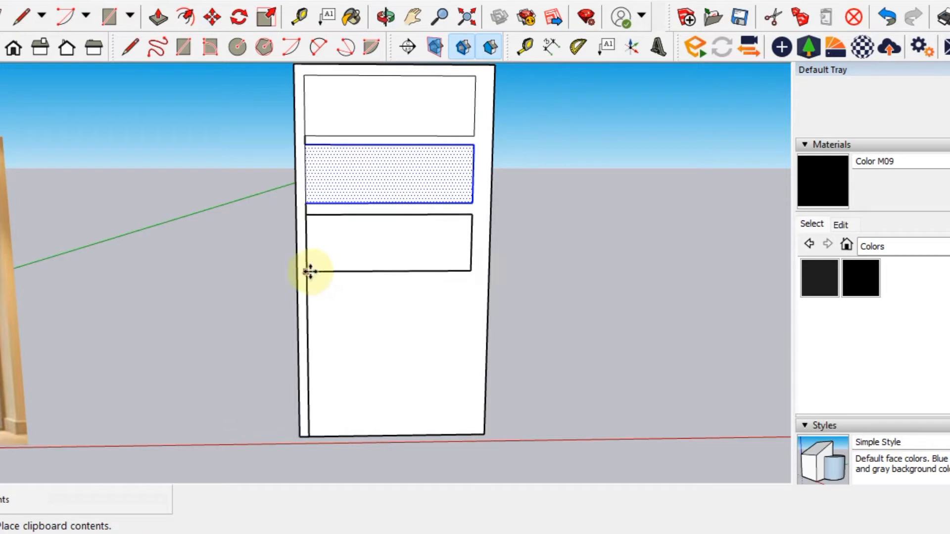
left_click(308, 271)
key("ctrl+v")
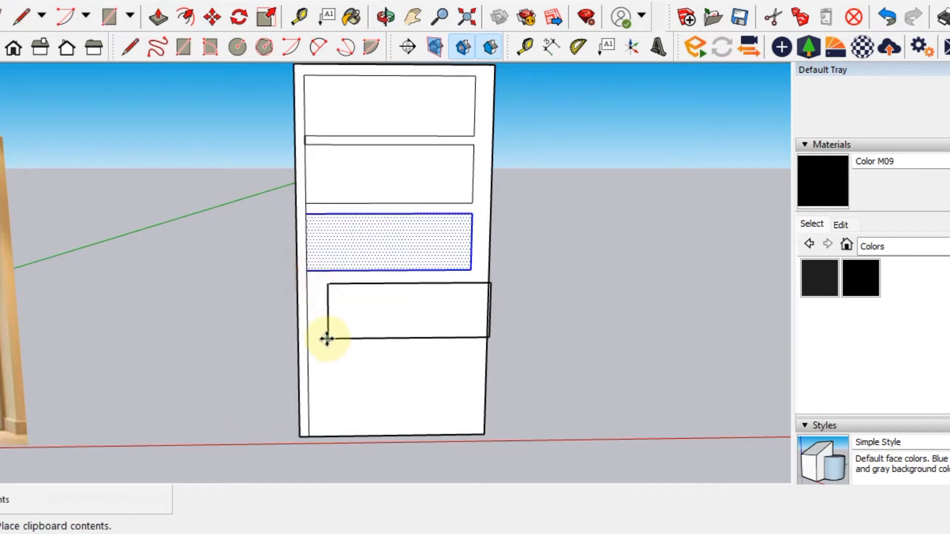
left_click(309, 337)
key("ctrl+v")
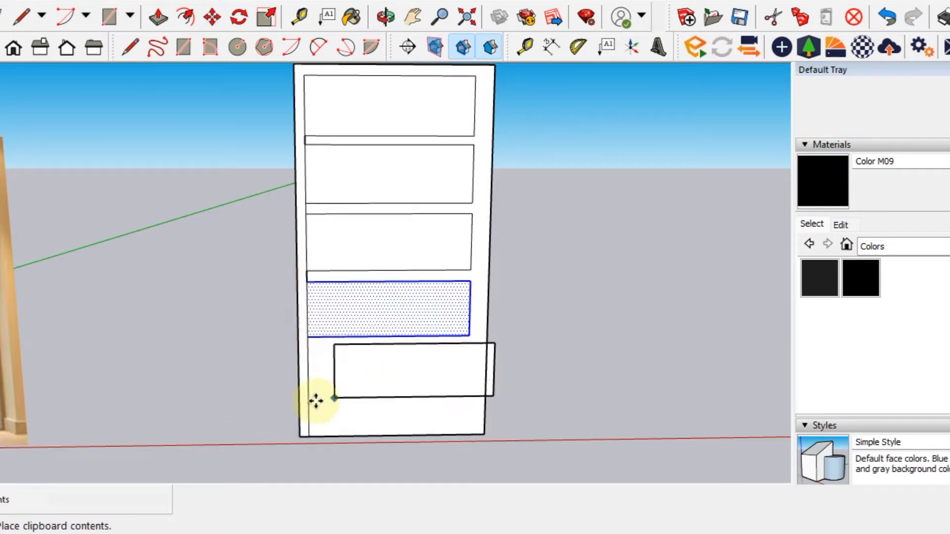
left_click(305, 399)
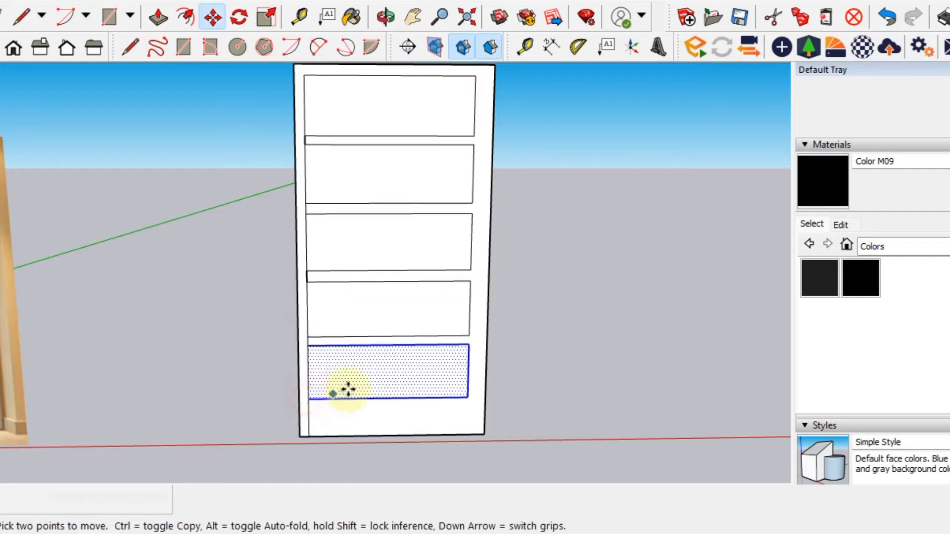
left_click(159, 17)
- Push the slab's bottom face in by 11 1/8 inches, viewing from below
mouse_move(272, 328)
middle_mouse_down()
mouse_move(417, 170)
mouse_move(351, 311)
mouse_move(306, 354)
middle_mouse_up()
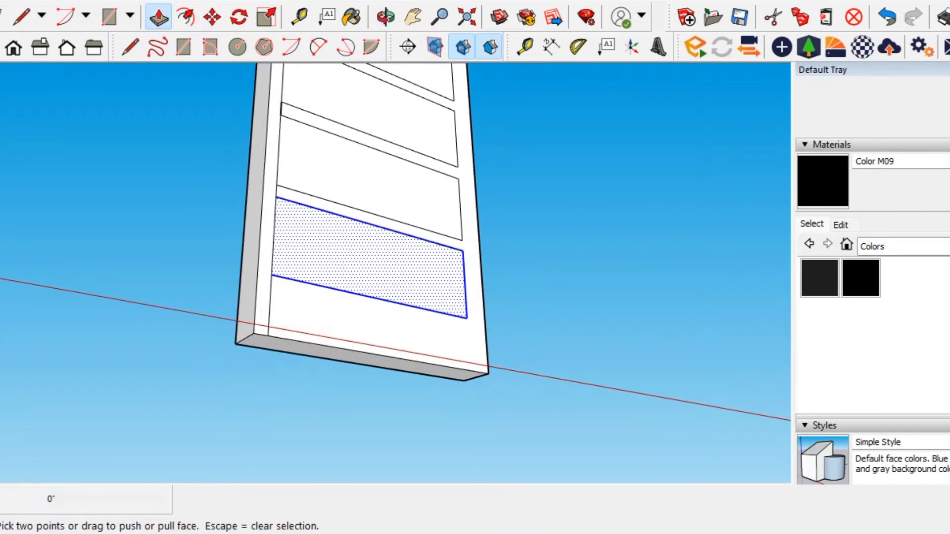
left_click(74, 138)
left_click(159, 20)
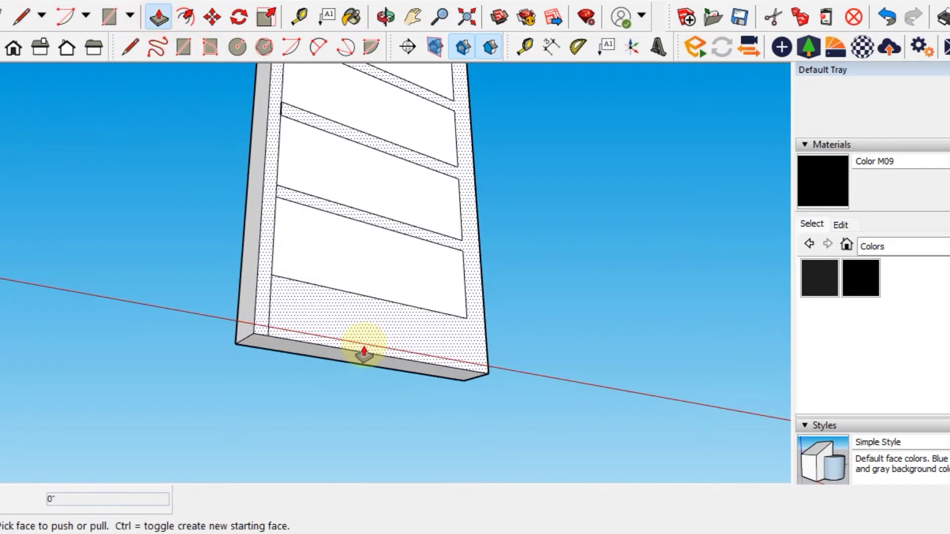
left_click_drag(351, 365, 352, 322)
mouse_move(361, 237)
middle_mouse_down()
mouse_move(250, 280)
mouse_move(361, 186)
mouse_move(321, 250)
mouse_move(300, 182)
middle_mouse_up()
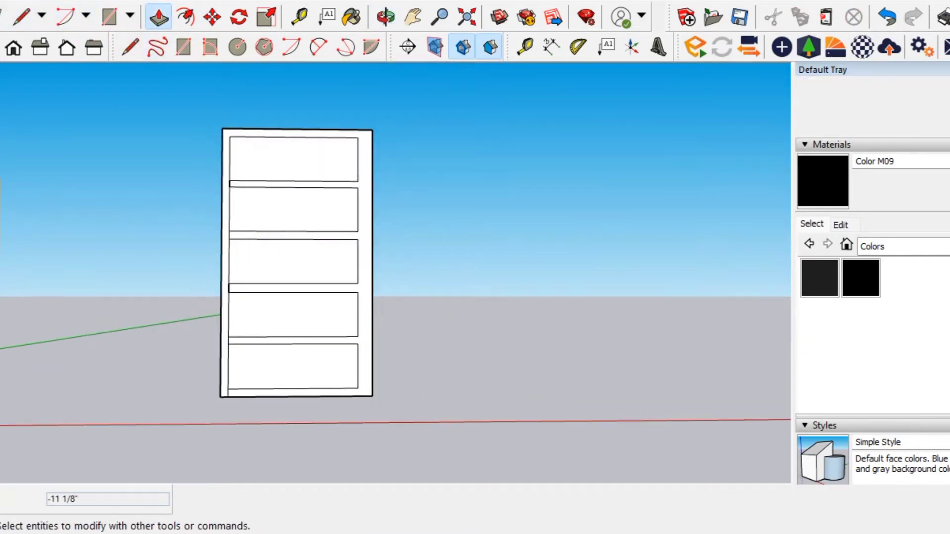
left_click(4, 18)
- Erase the stray edges between the panels and return to a frontal door view
left_click(2, 16)
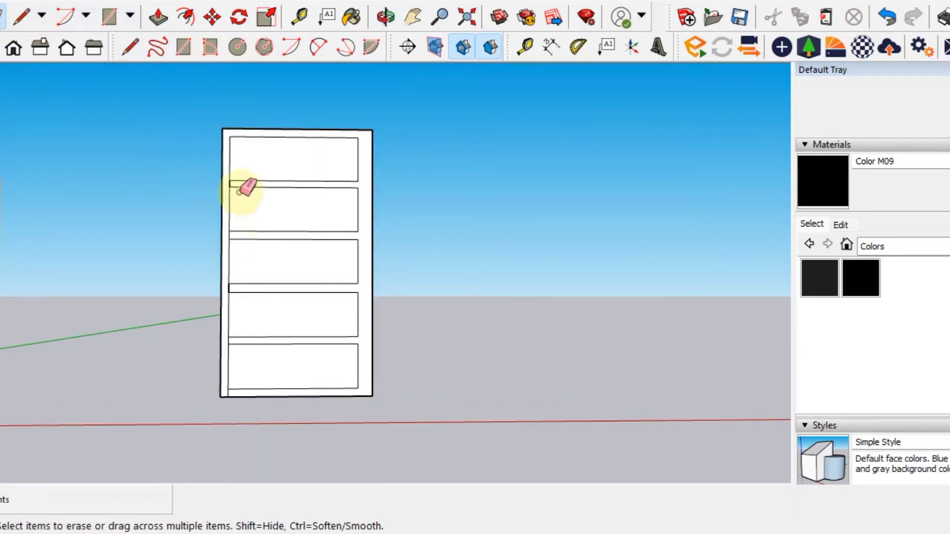
scroll(232, 186, "up", 4)
scroll(230, 187, "up", 1)
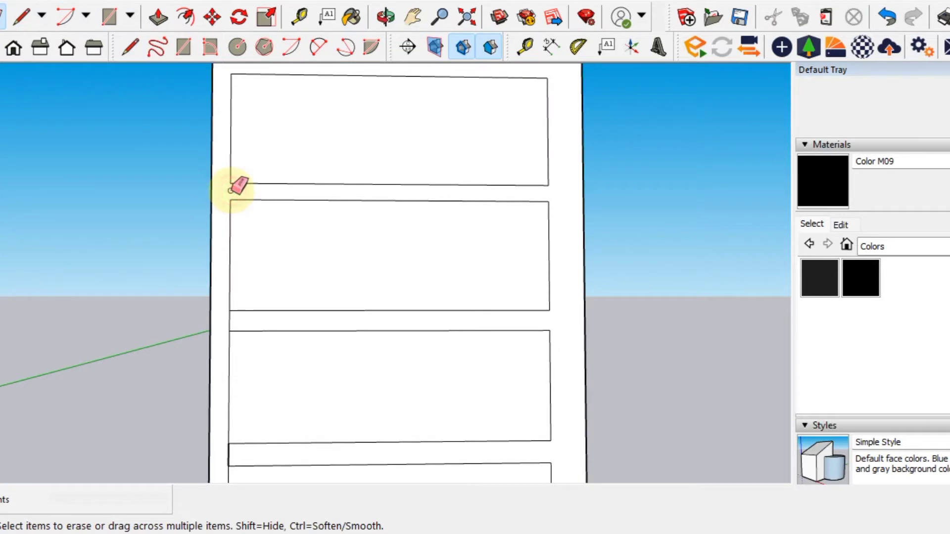
left_click(230, 192)
left_click(230, 321)
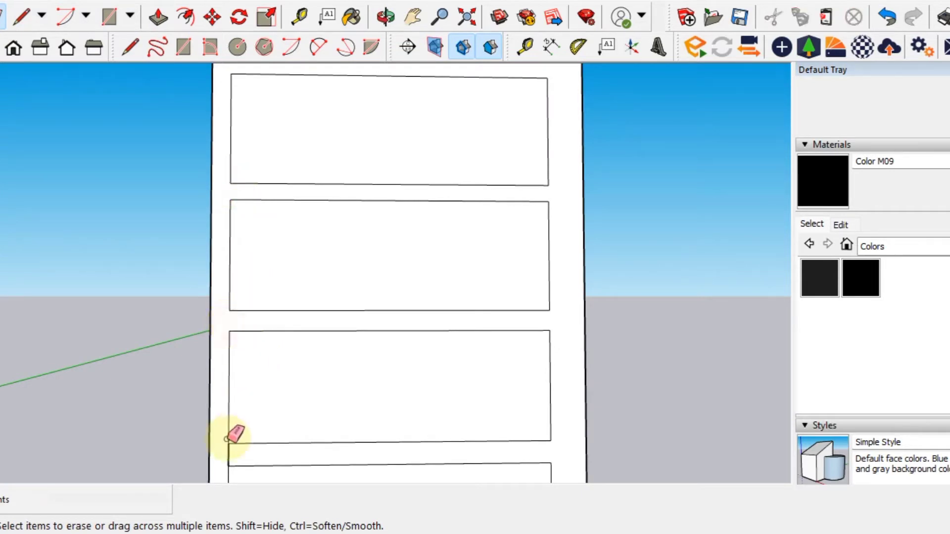
middle_click_drag(254, 454, 218, 355)
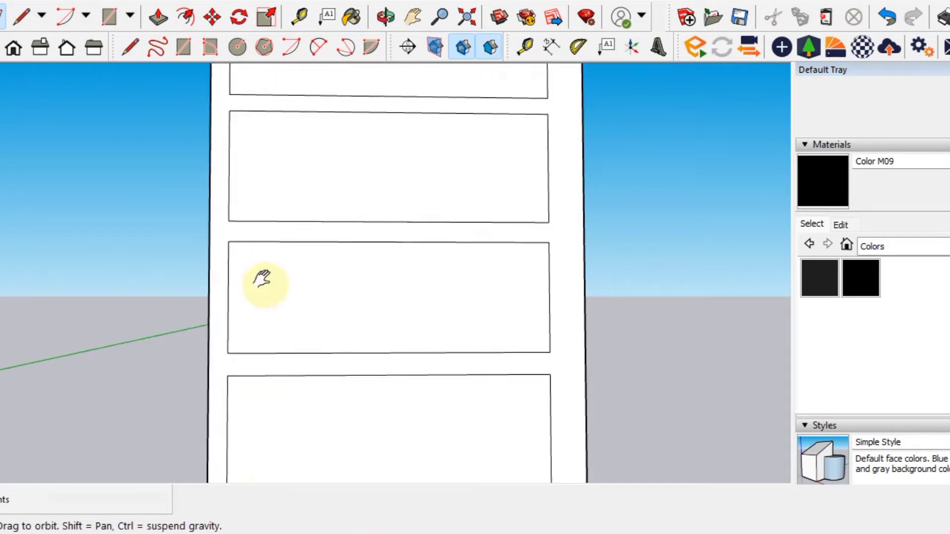
middle_click_drag(249, 400, 223, 296)
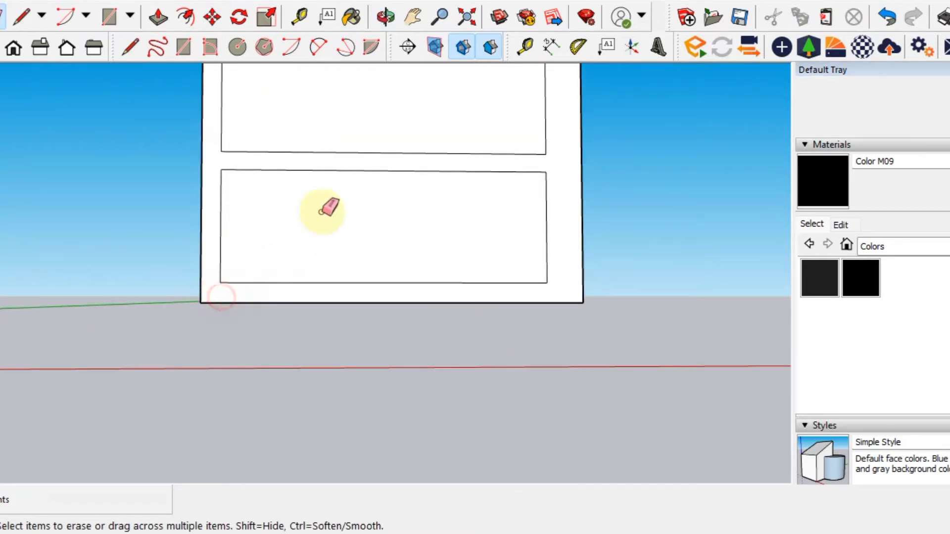
scroll(360, 197, "down", 2)
scroll(357, 271, "down", 2)
scroll(345, 274, "down", 1)
middle_click_drag(345, 273, 323, 287)
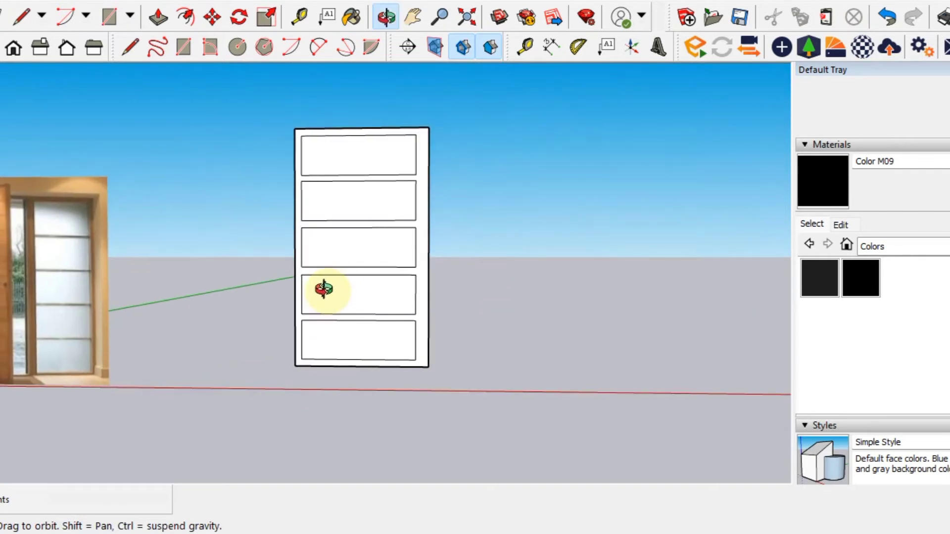
- Push the top panel about 13/16" into the slab face
scroll(289, 195, "up", 1)
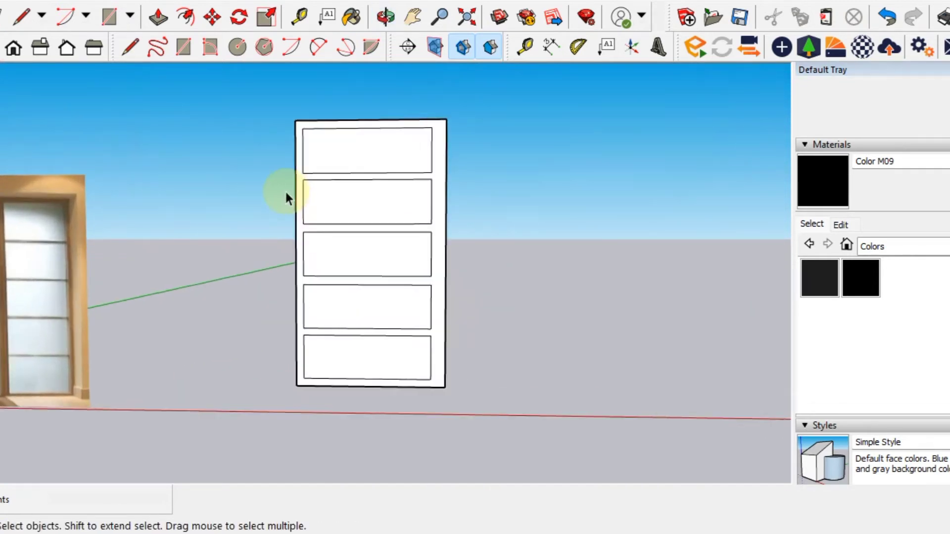
scroll(377, 201, "up", 1)
middle_click_drag(378, 201, 454, 155)
scroll(372, 92, "up", 2)
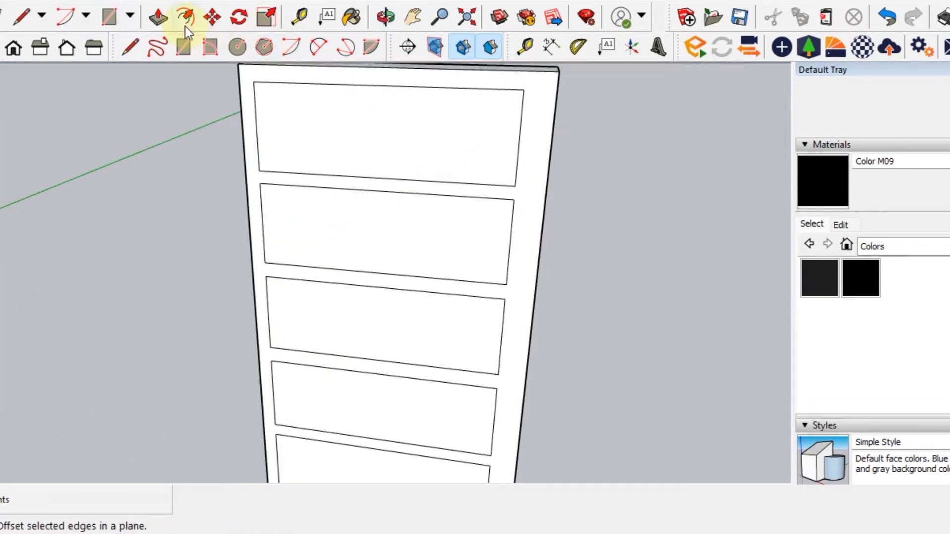
left_click(169, 17)
mouse_move(503, 201)
middle_mouse_down()
mouse_move(419, 198)
mouse_move(452, 165)
middle_mouse_up()
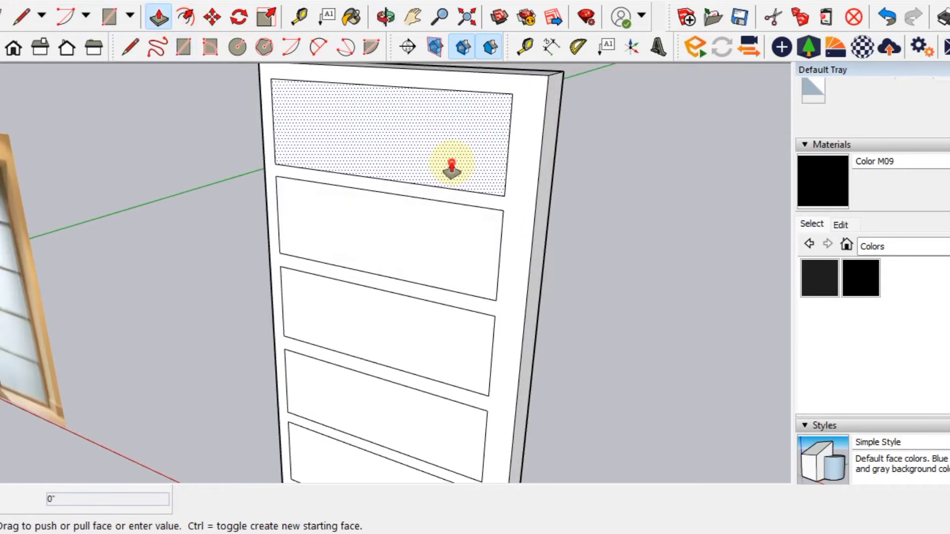
left_click_drag(452, 166, 449, 164)
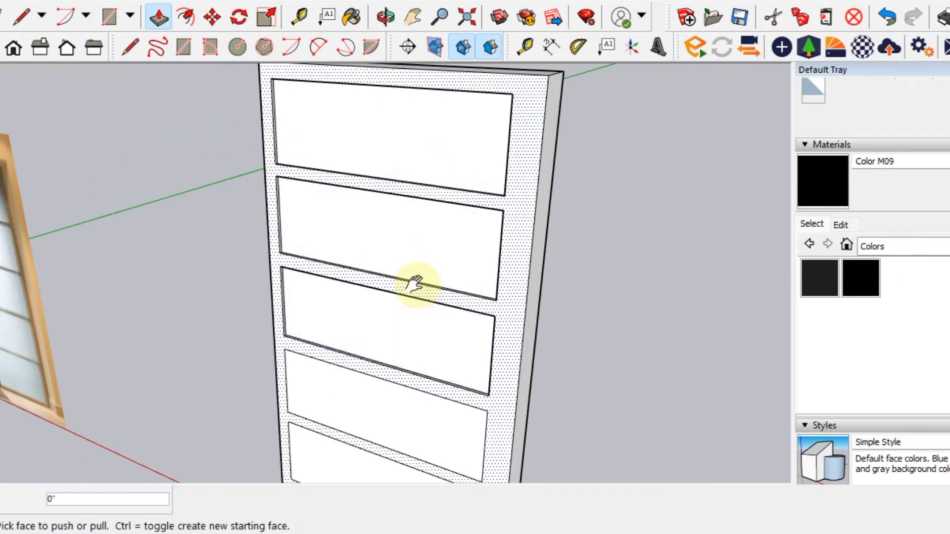
- Recess the remaining panels the same way, ending in a frontal view
middle_click_drag(417, 280, 381, 271)
left_click_drag(382, 271, 392, 319)
scroll(332, 319, "down", 3)
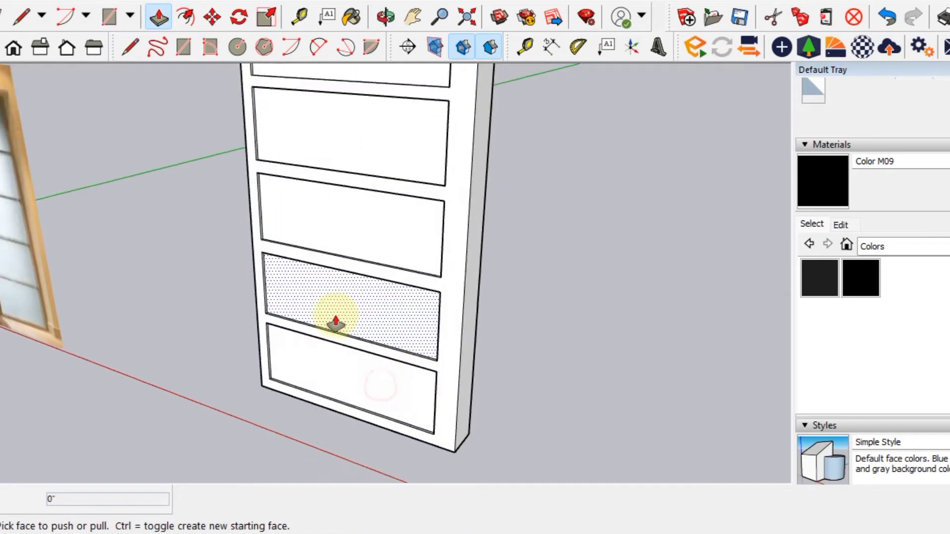
mouse_move(333, 318)
middle_mouse_down()
mouse_move(378, 318)
mouse_move(329, 240)
middle_mouse_up()
scroll(313, 297, "down", 3)
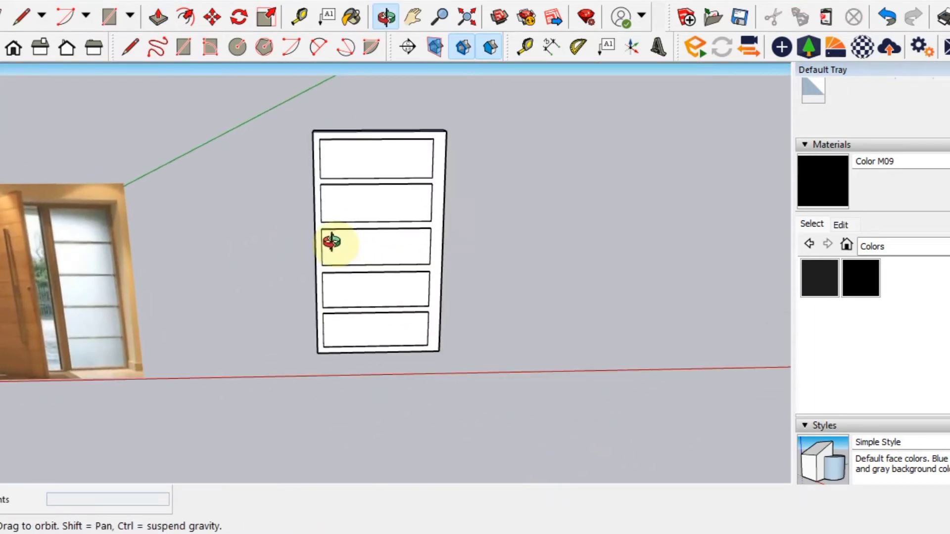
key("space")
- Draw a short line across the top of the slab's right side near its upper corner
middle_click_drag(254, 193, 298, 239)
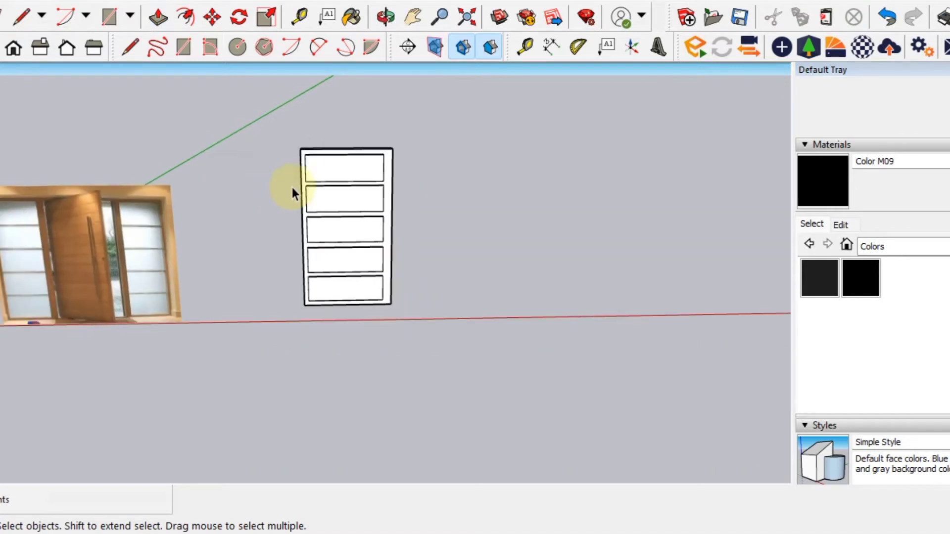
scroll(409, 217, "up", 2)
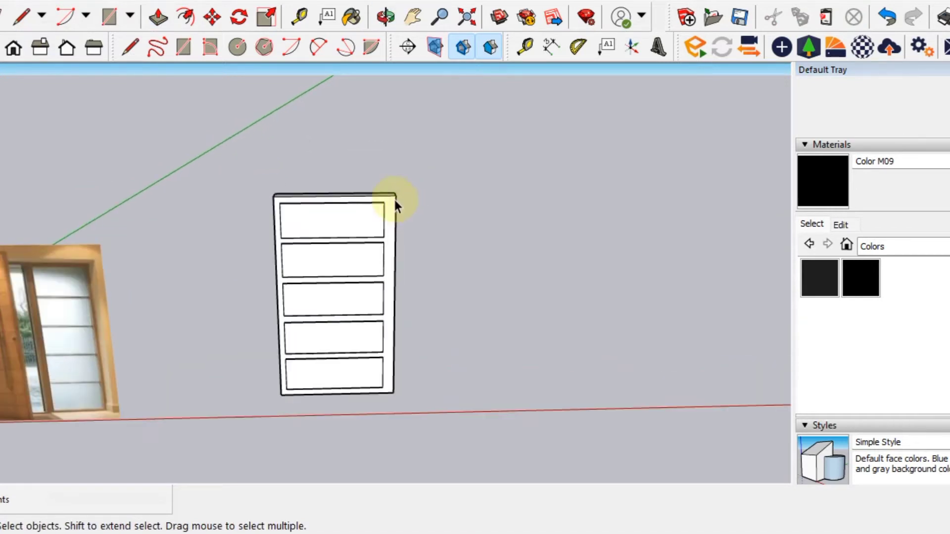
mouse_move(396, 204)
middle_mouse_down()
mouse_move(266, 191)
mouse_move(315, 217)
mouse_move(283, 180)
middle_mouse_up()
scroll(280, 181, "up", 2)
scroll(277, 188, "up", 2)
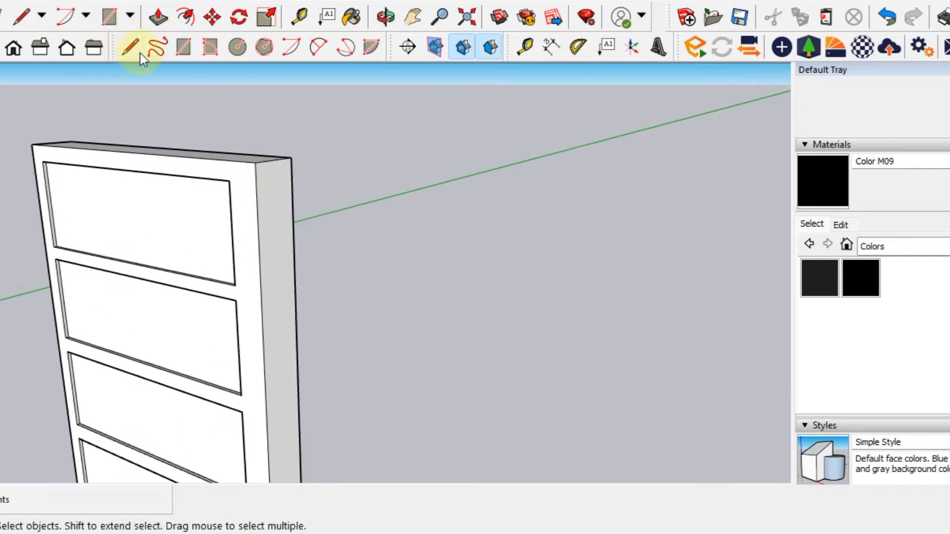
left_click(127, 51)
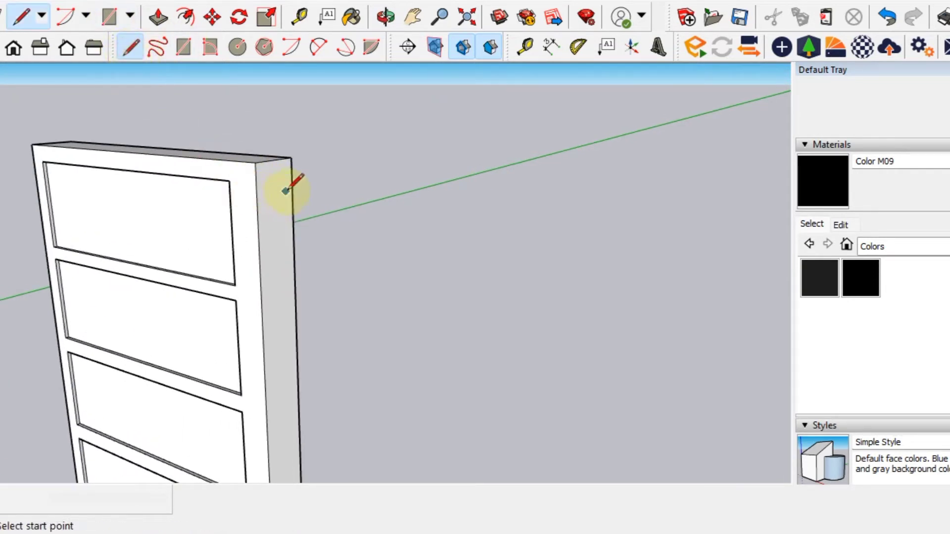
left_click(256, 181)
left_click(292, 175)
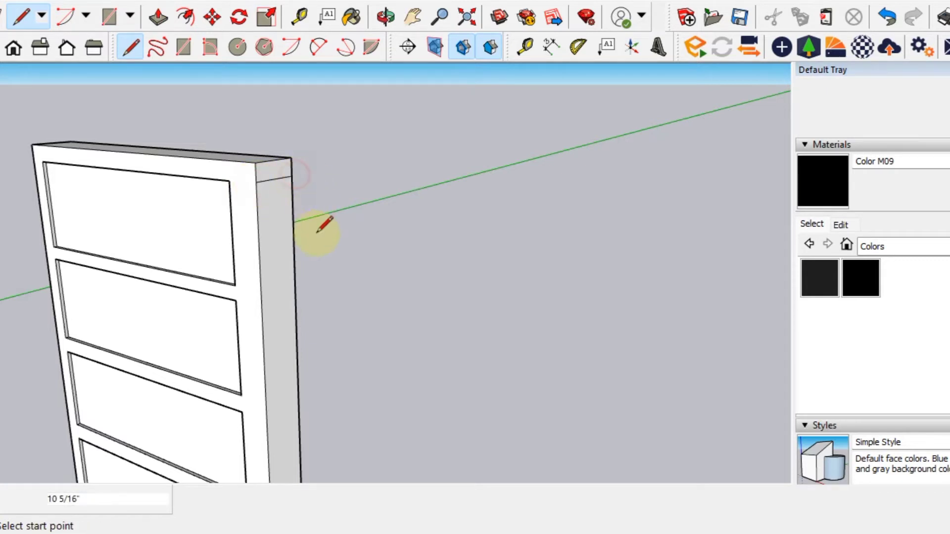
scroll(297, 233, "down", 3)
scroll(277, 245, "up", 1)
scroll(318, 237, "down", 2)
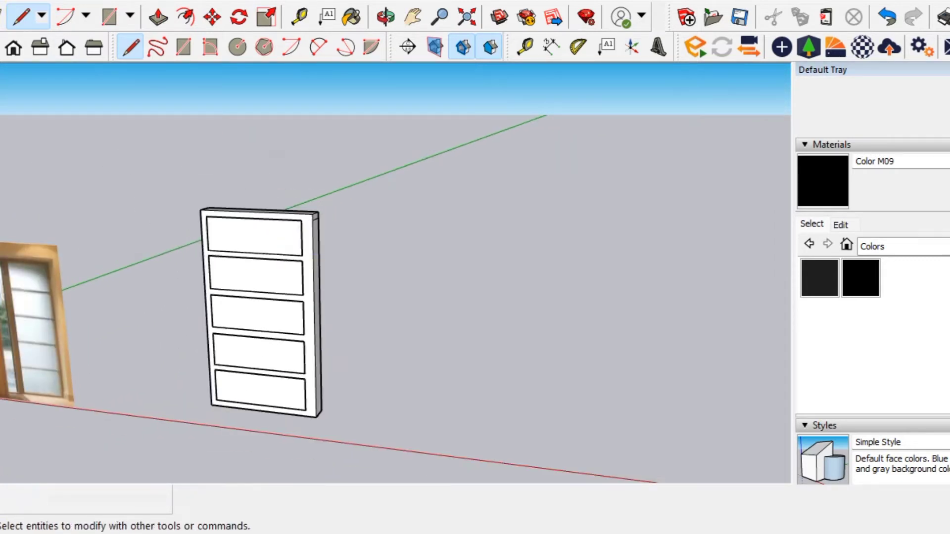
left_click(159, 17)
mouse_move(173, 78)
middle_mouse_down()
mouse_move(276, 229)
mouse_move(302, 238)
mouse_move(313, 212)
middle_mouse_up()
left_click_drag(318, 212, 524, 253)
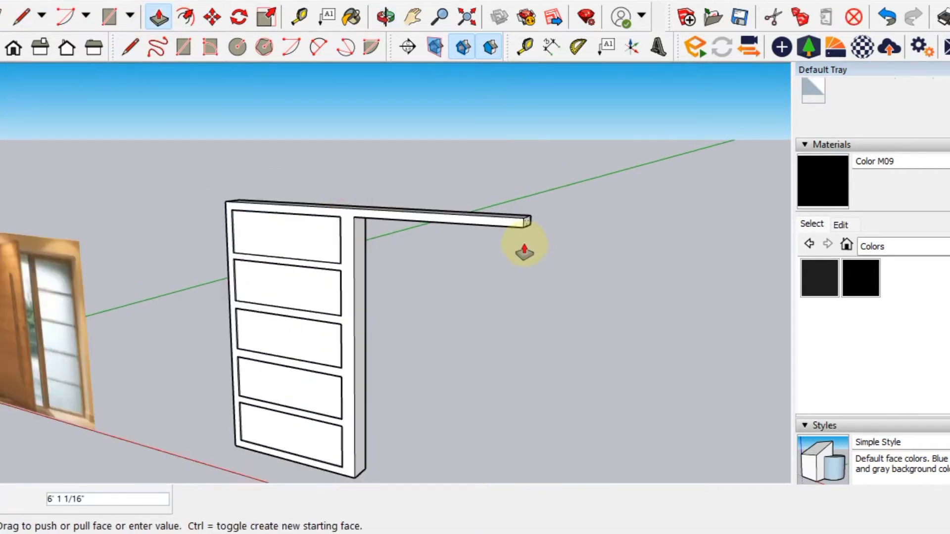
scroll(524, 252, "down", 1)
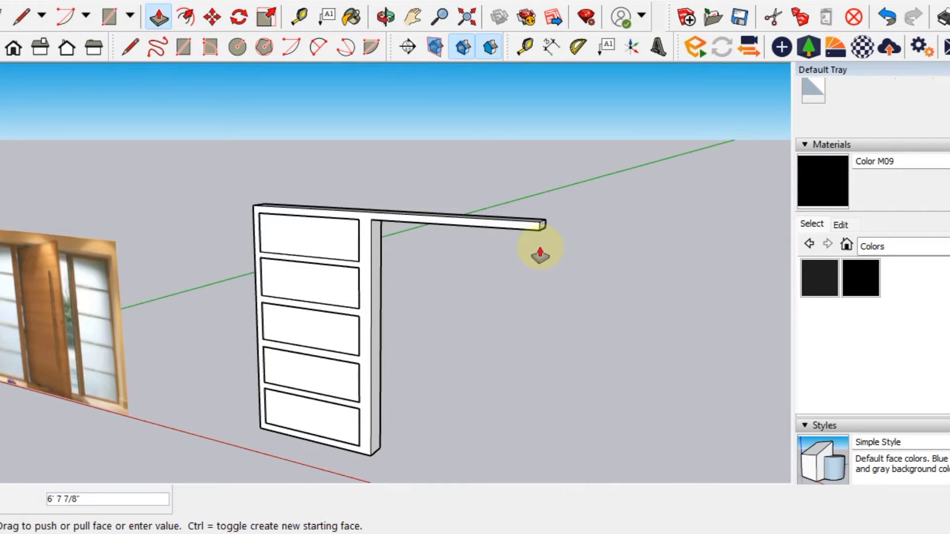
key("Escape")
mouse_move(389, 276)
middle_mouse_down()
mouse_move(436, 265)
mouse_move(371, 282)
mouse_move(406, 283)
mouse_move(411, 292)
middle_mouse_up()
key("e")
key("space")
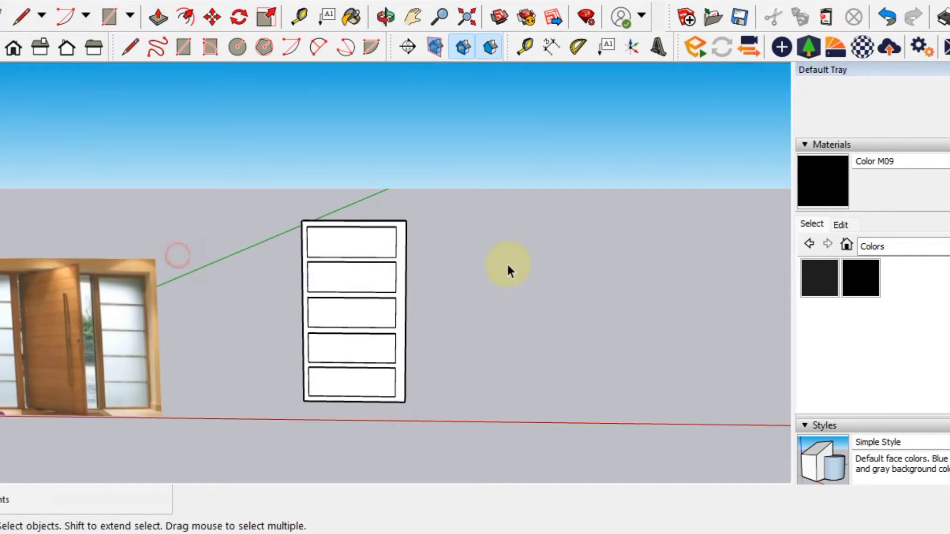
- Paste a copy of the panelled slab to the right of the original, leaving a gap
left_click_drag(291, 417, 292, 415)
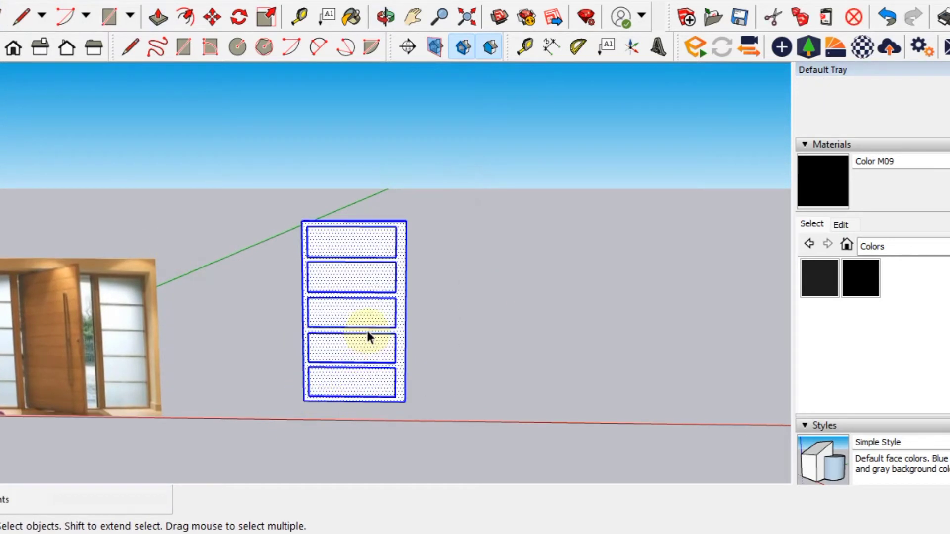
key("ctrl+v")
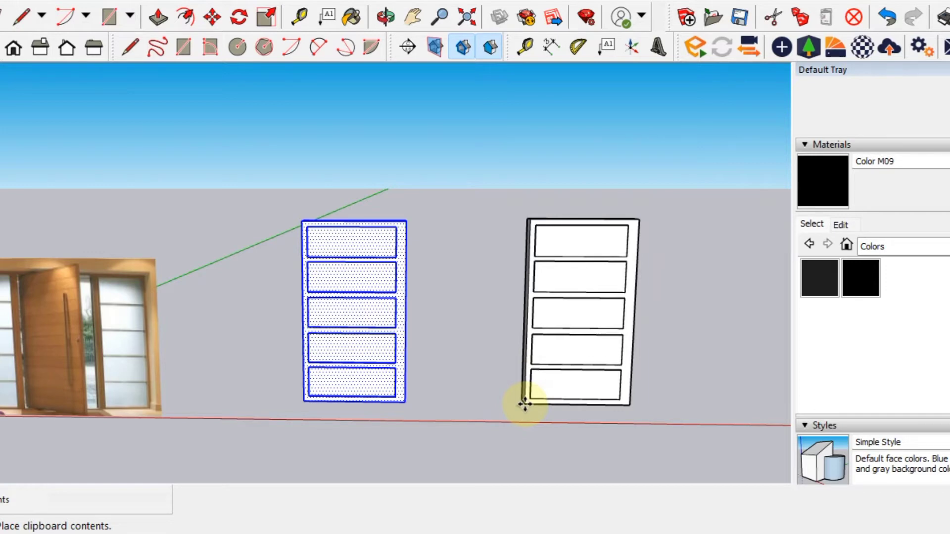
left_click(525, 404)
mouse_move(505, 318)
middle_mouse_down()
mouse_move(339, 286)
mouse_move(360, 420)
mouse_move(334, 341)
middle_mouse_up()
scroll(246, 296, "up", 3)
scroll(267, 297, "up", 1)
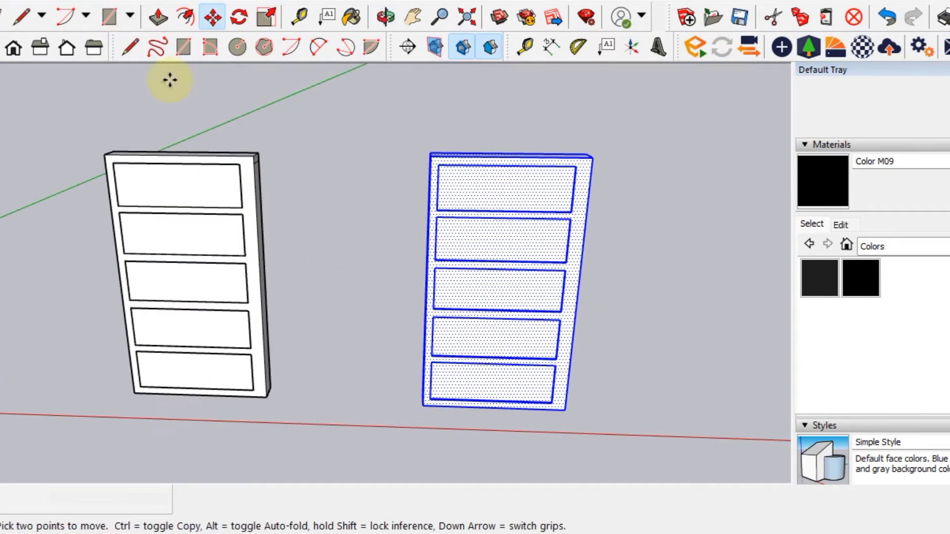
left_click(6, 18)
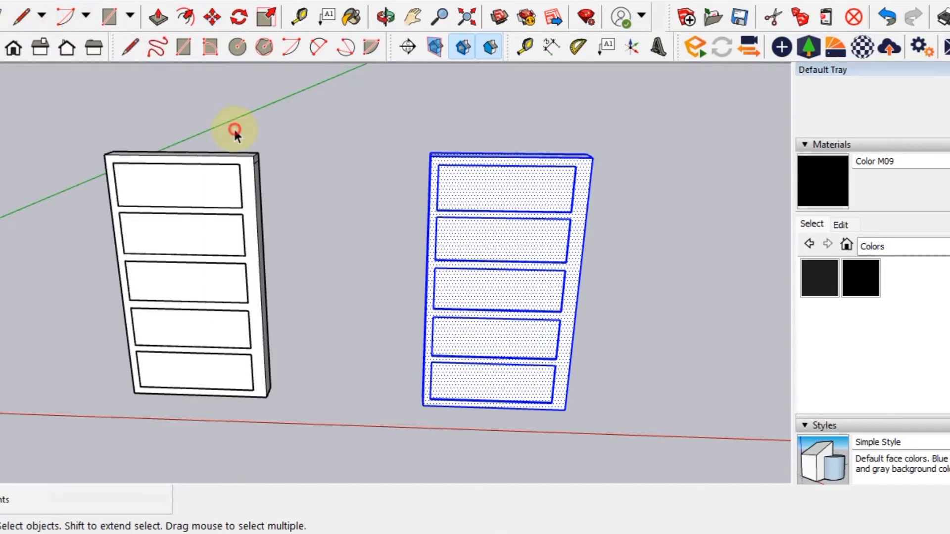
left_click(234, 127)
mouse_move(413, 303)
middle_mouse_down()
mouse_move(319, 233)
mouse_move(393, 204)
mouse_move(263, 218)
middle_mouse_up()
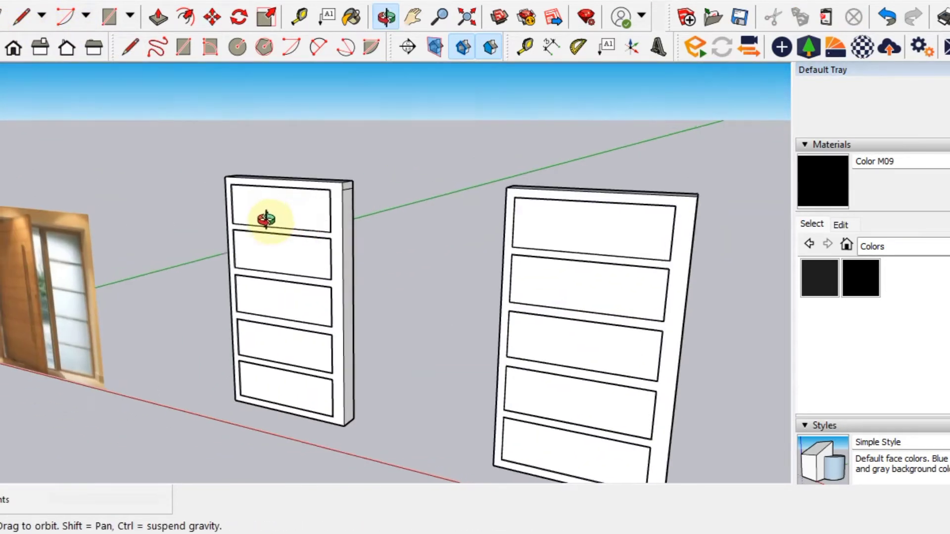
- Pull the left slab's top strip across to the right slab's corner, forming a header
scroll(332, 193, "up", 3)
left_click(158, 17)
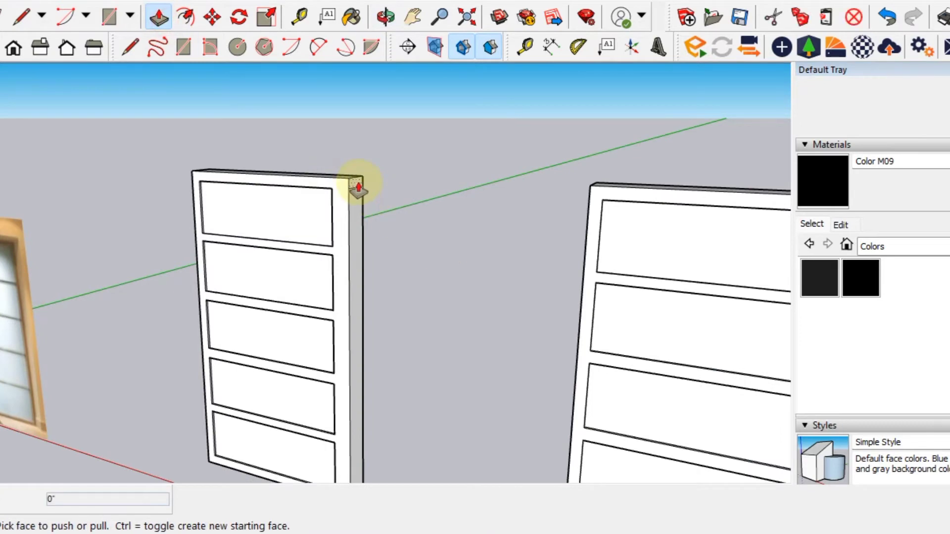
left_click(364, 187)
middle_click_drag(586, 197, 622, 310)
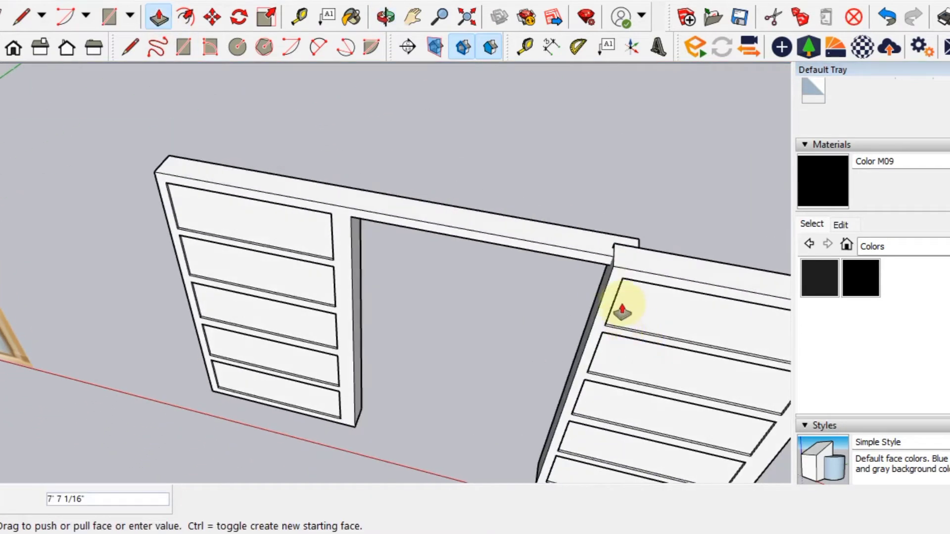
left_click(609, 271)
mouse_move(595, 361)
middle_mouse_down()
mouse_move(526, 333)
mouse_move(583, 218)
middle_mouse_up()
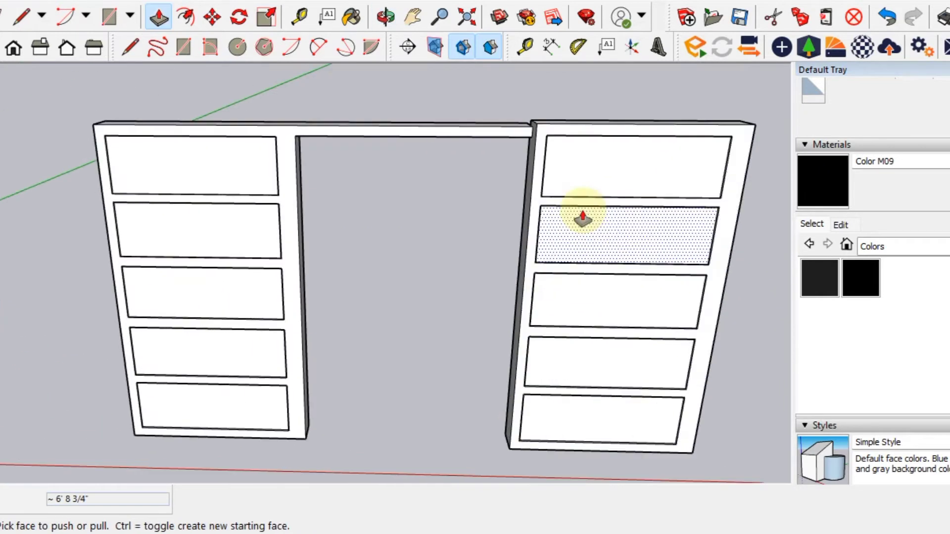
scroll(582, 218, "down", 3)
scroll(529, 251, "down", 2)
scroll(530, 233, "down", 2)
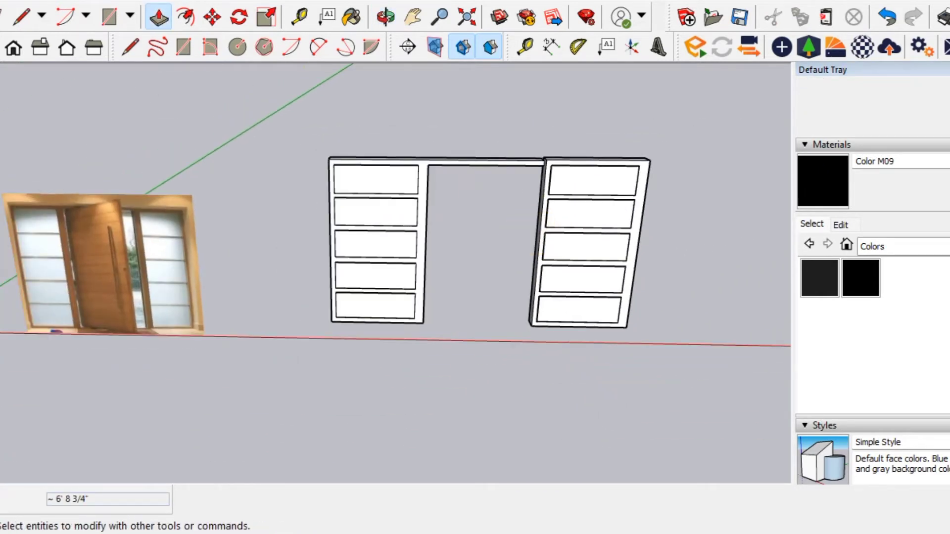
key("space")
scroll(413, 229, "up", 2)
middle_click_drag(575, 261, 440, 182, "shift")
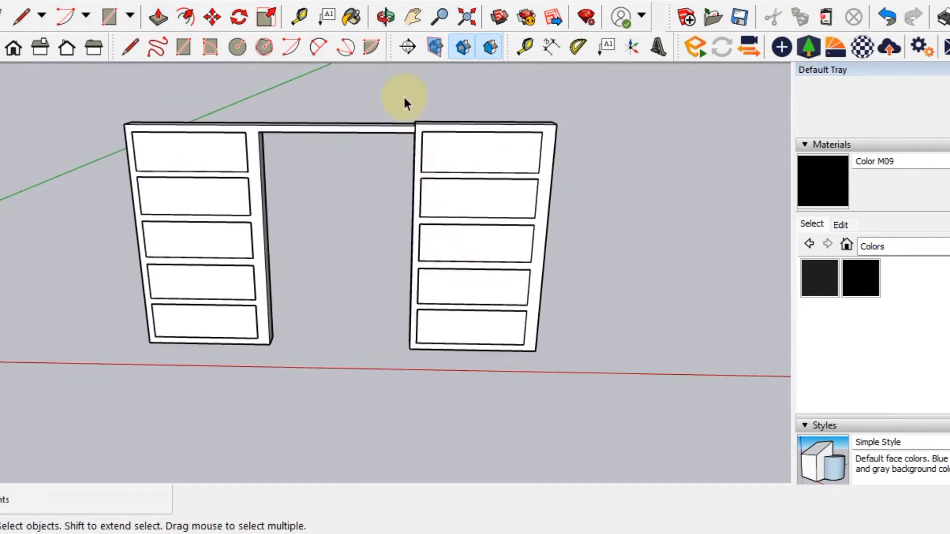
- Make the right-hand panelled slab a group
left_click_drag(578, 366, 577, 365)
right_click(447, 148)
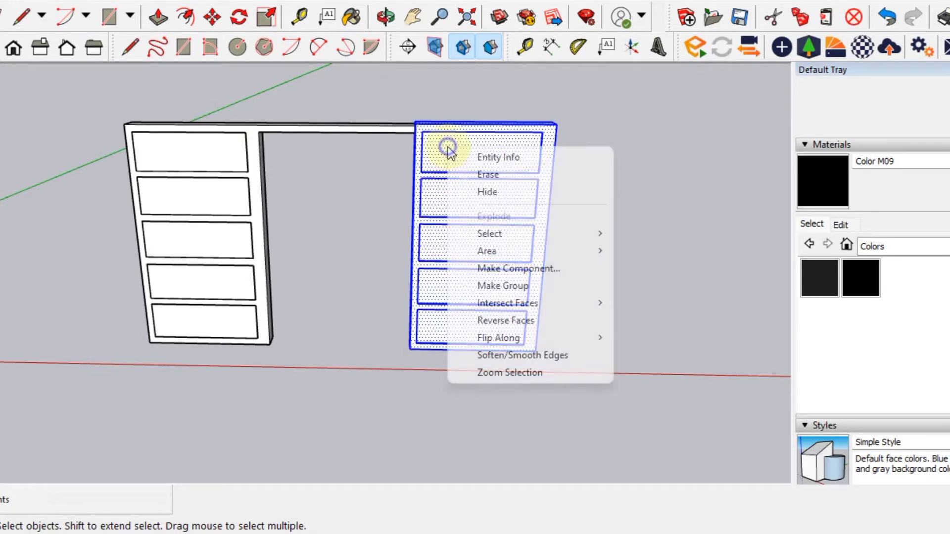
left_click(533, 292)
mouse_move(462, 190)
middle_mouse_down()
mouse_move(393, 189)
mouse_move(534, 153)
mouse_move(435, 201)
mouse_move(503, 233)
middle_mouse_up()
scroll(435, 171, "up", 5)
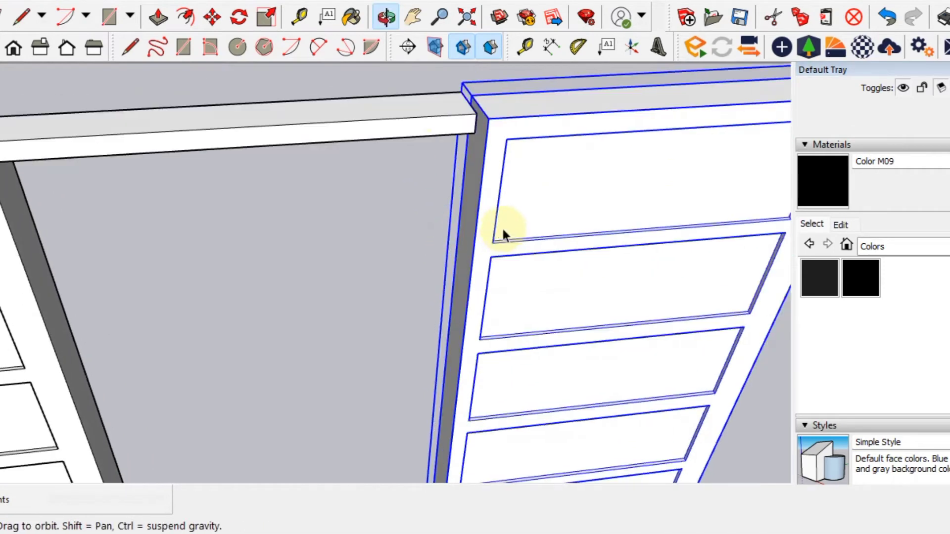
- Move the grouped slab by its top corner so it sits flush against the beam end
left_click(220, 15)
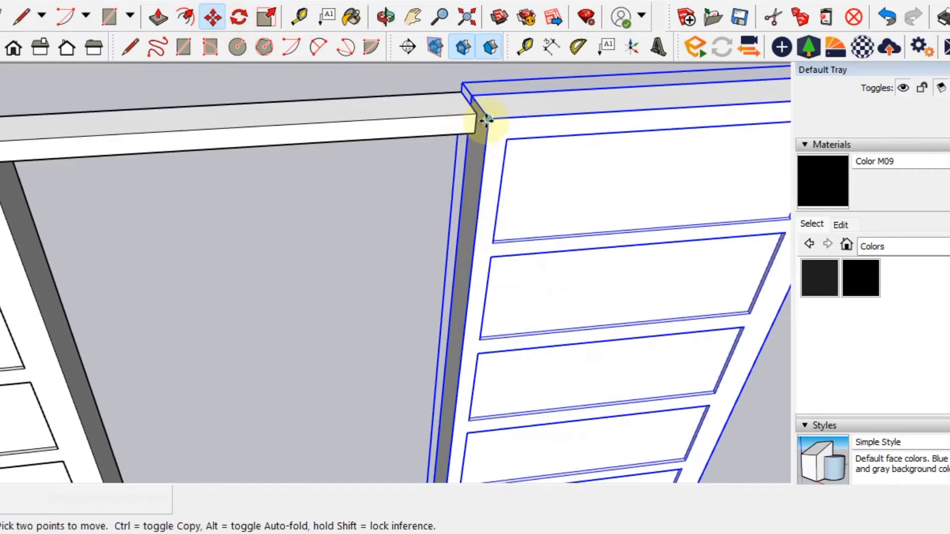
left_click(486, 121)
mouse_move(490, 110)
middle_mouse_down()
mouse_move(364, 172)
mouse_move(417, 194)
middle_mouse_up()
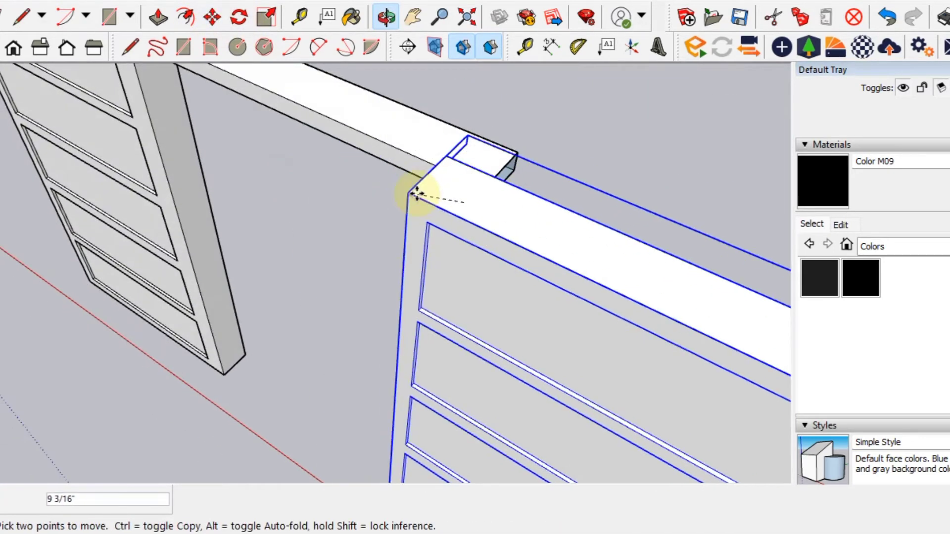
middle_click_drag(488, 194, 529, 72)
type("2")
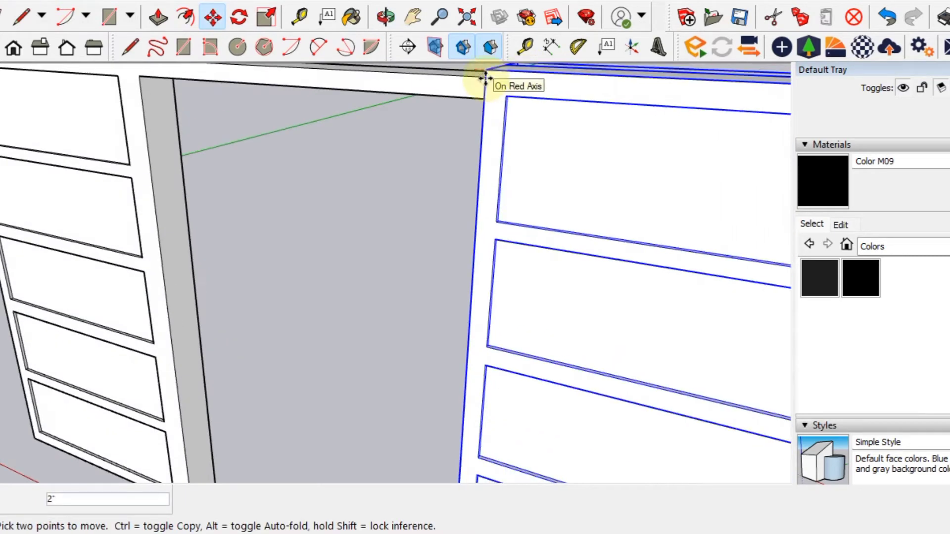
mouse_move(471, 121)
middle_mouse_down()
mouse_move(382, 259)
mouse_move(625, 391)
mouse_move(615, 229)
middle_mouse_up()
scroll(643, 218, "up", 3)
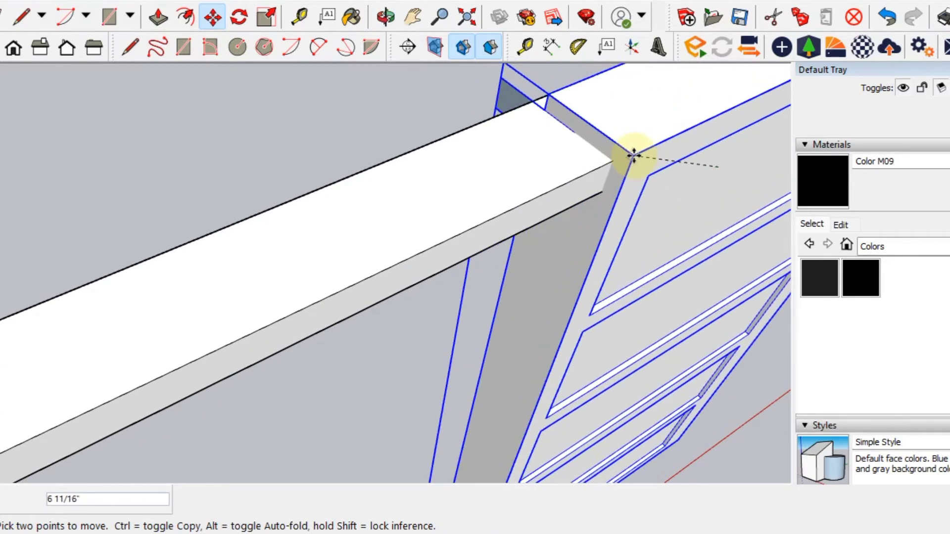
mouse_move(589, 227)
middle_mouse_down()
mouse_move(802, 213)
mouse_move(412, 171)
mouse_move(285, 127)
middle_mouse_up()
left_click(282, 98)
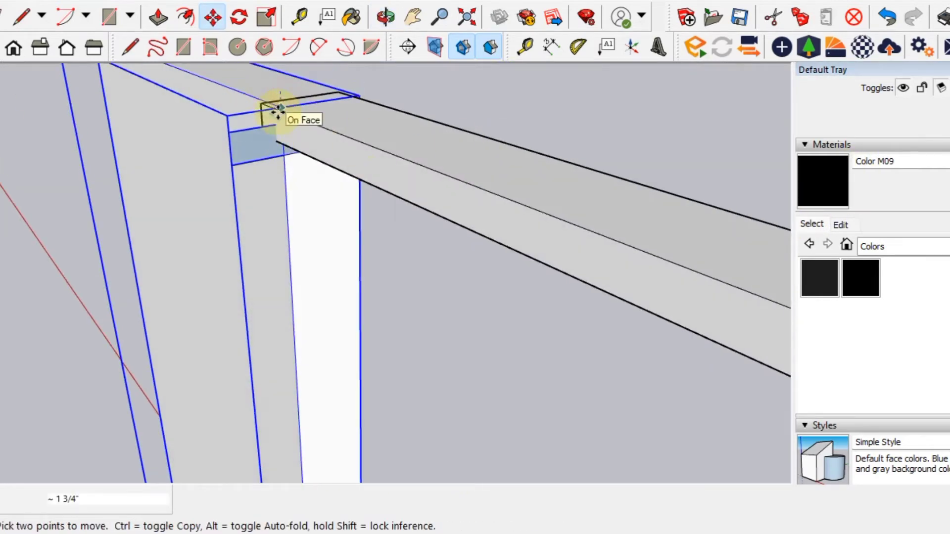
left_click(265, 105)
mouse_move(365, 144)
middle_mouse_down()
mouse_move(439, 195)
mouse_move(127, 229)
middle_mouse_up()
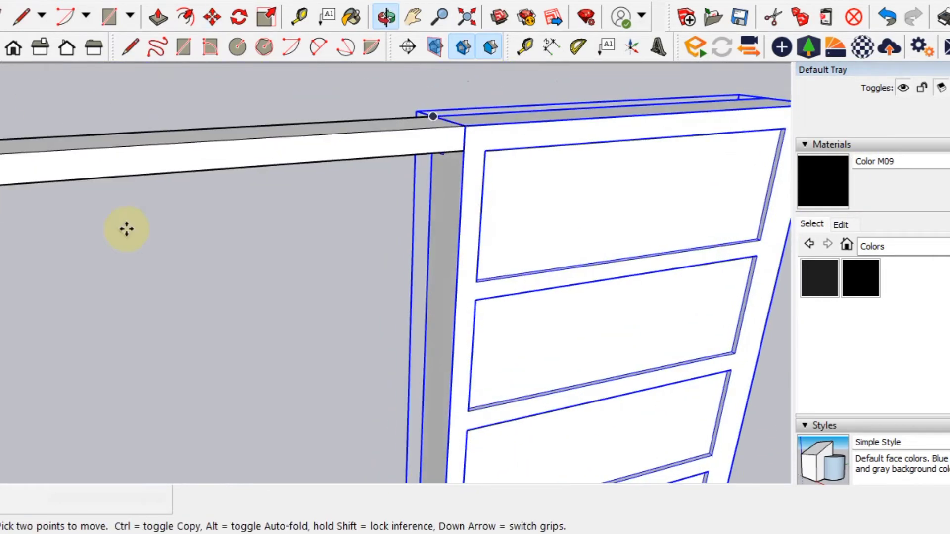
scroll(445, 265, "down", 3)
middle_click_drag(446, 266, 329, 287)
scroll(350, 271, "down", 2)
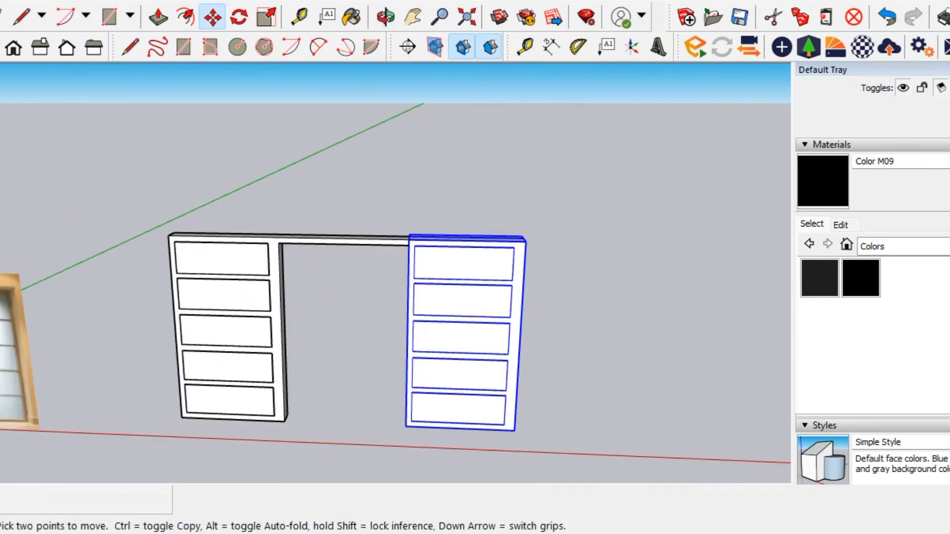
key("space")
- Deselect and orbit to a low view of both slabs with the photo on the left
left_click(377, 338)
mouse_move(387, 298)
middle_mouse_down()
mouse_move(395, 312)
mouse_move(403, 303)
middle_mouse_up()
scroll(403, 303, "up", 2)
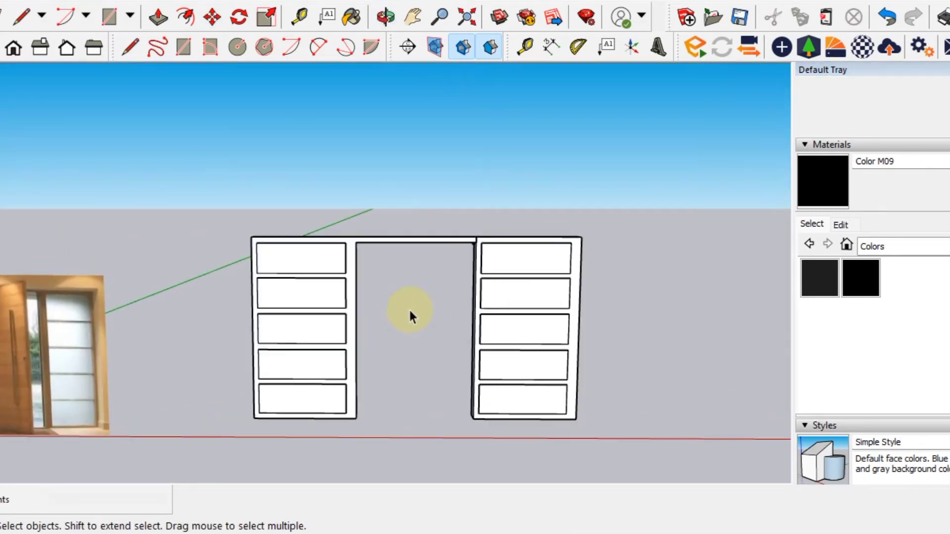
mouse_move(389, 293)
middle_mouse_down()
mouse_move(409, 188)
mouse_move(427, 247)
mouse_move(404, 391)
mouse_move(426, 271)
middle_mouse_up()
scroll(411, 387, "down", 2)
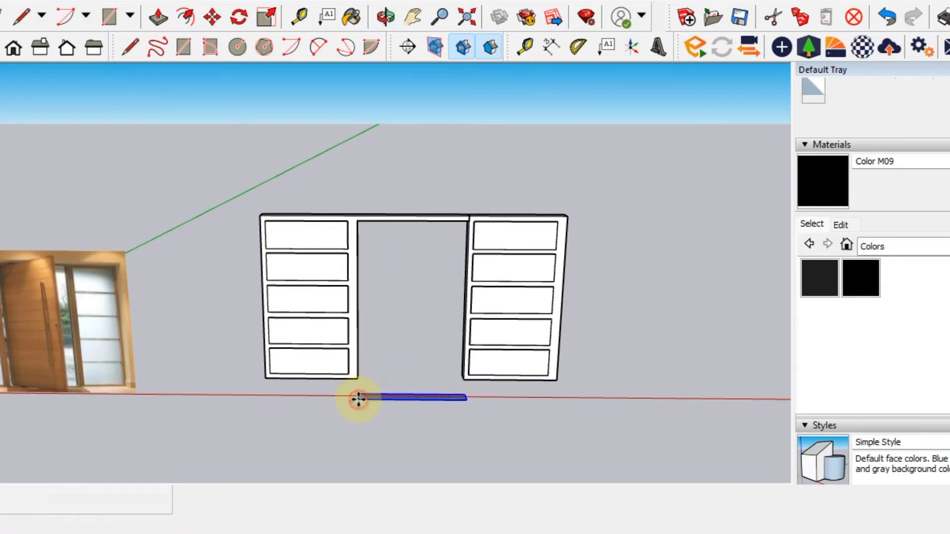
key("m")
left_click(160, 23)
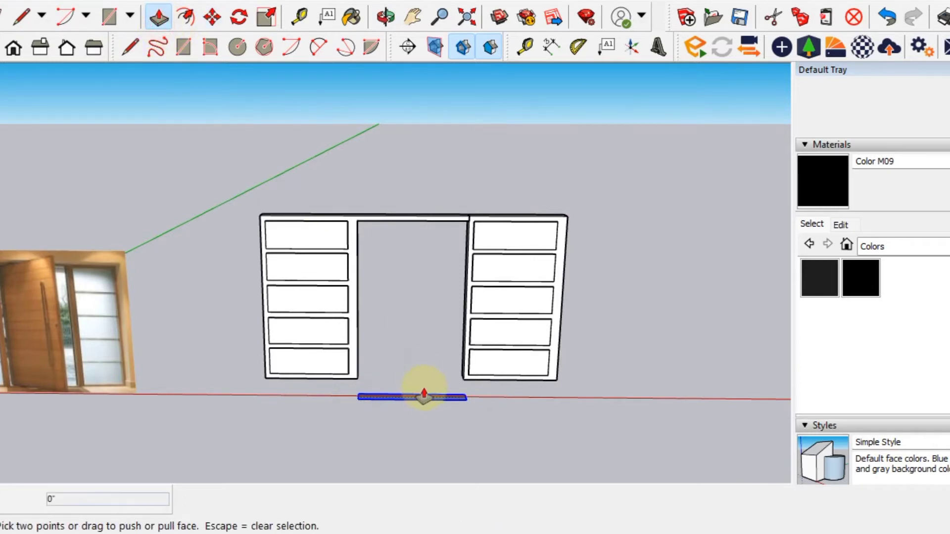
left_click_drag(424, 401, 428, 250)
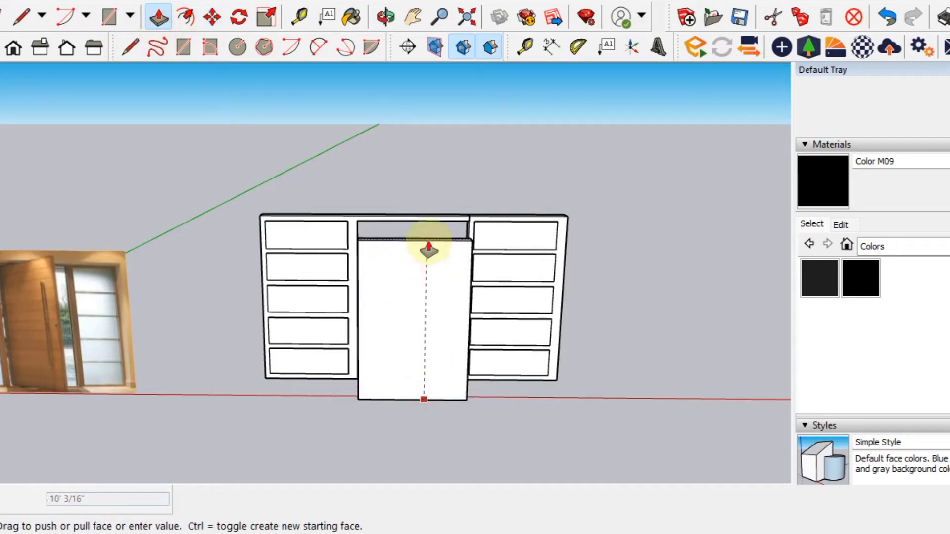
middle_click_drag(429, 250, 640, 304)
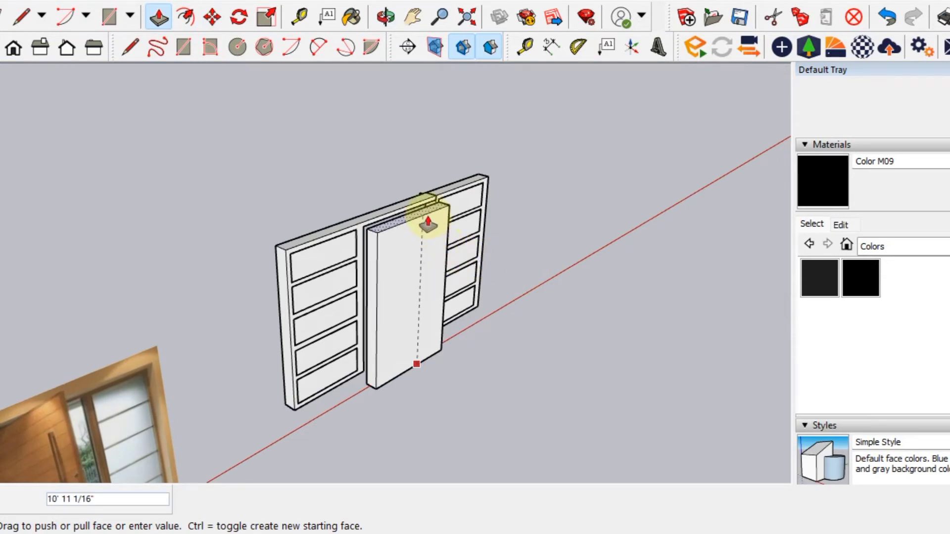
left_click(428, 223)
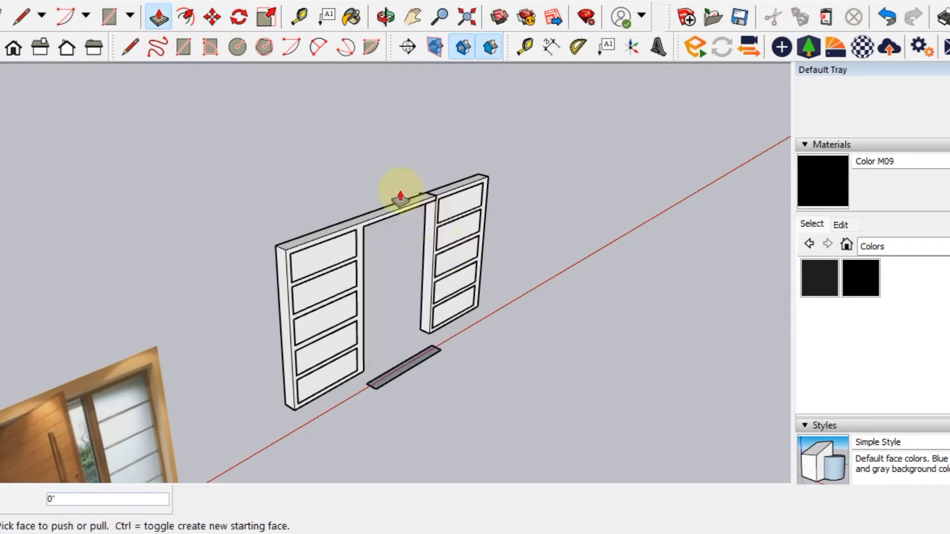
left_click(212, 17)
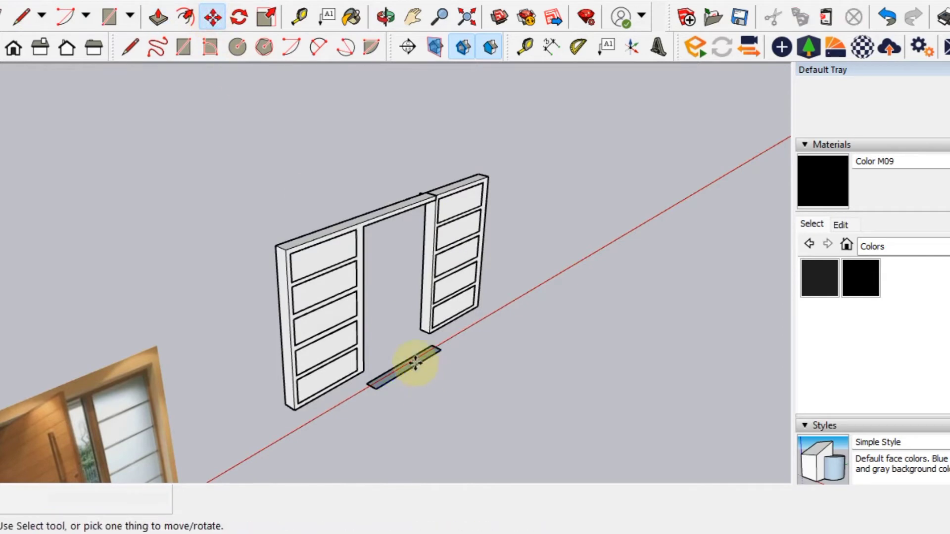
key("space")
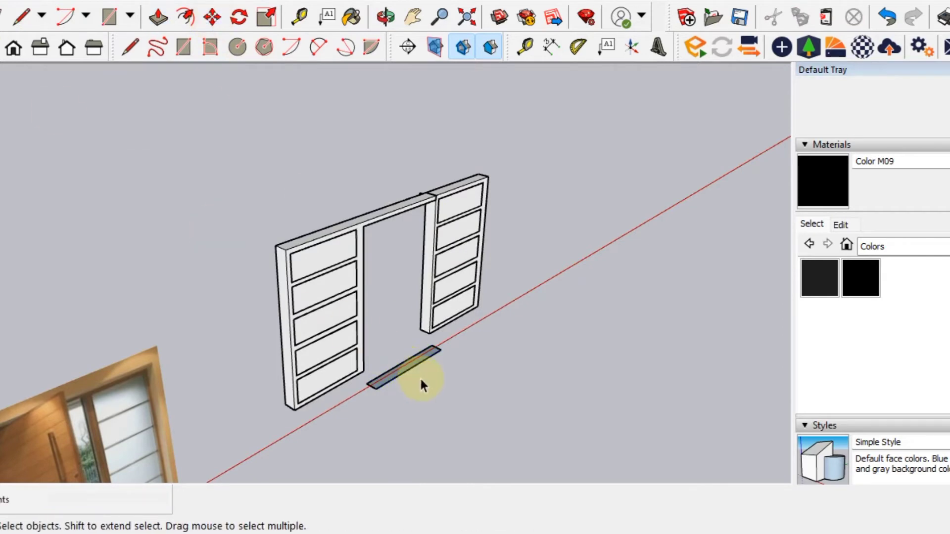
middle_click_drag(424, 384, 248, 378)
scroll(440, 401, "up", 3)
scroll(440, 400, "up", 3)
middle_click_drag(388, 403, 285, 385)
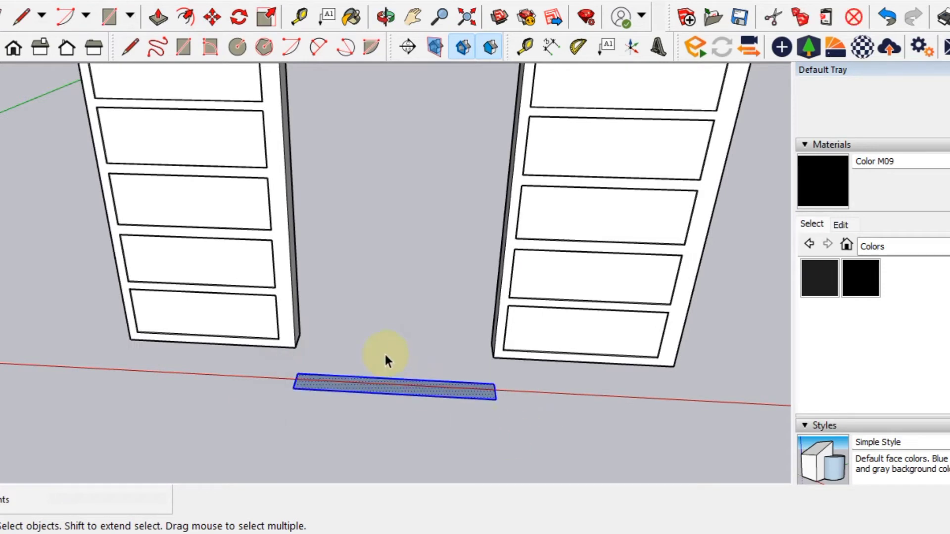
scroll(385, 360, "down", 5)
mouse_move(329, 375)
middle_mouse_down()
mouse_move(441, 392)
mouse_move(378, 360)
middle_mouse_up()
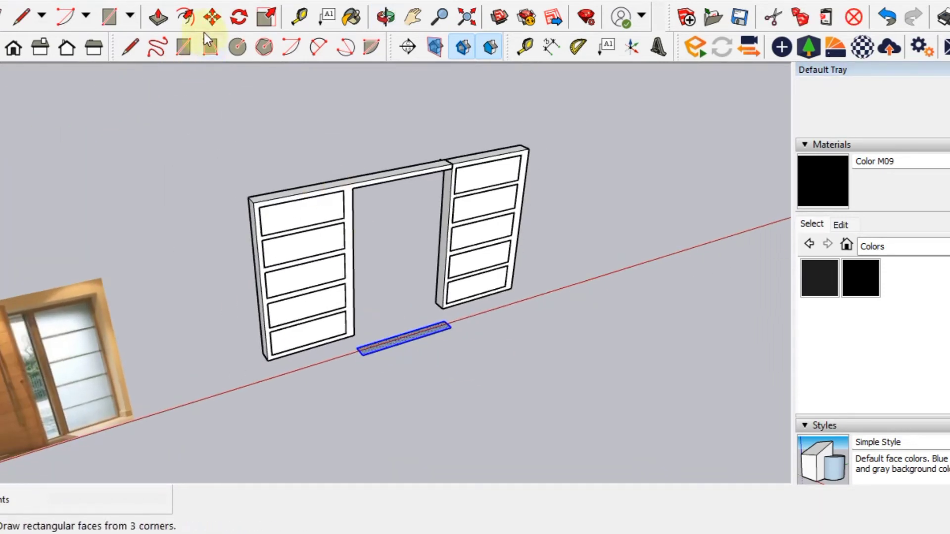
- Move the floor strip forward in front of the opening and pull it up 11' 9/16"
left_click(222, 19)
left_click(410, 344)
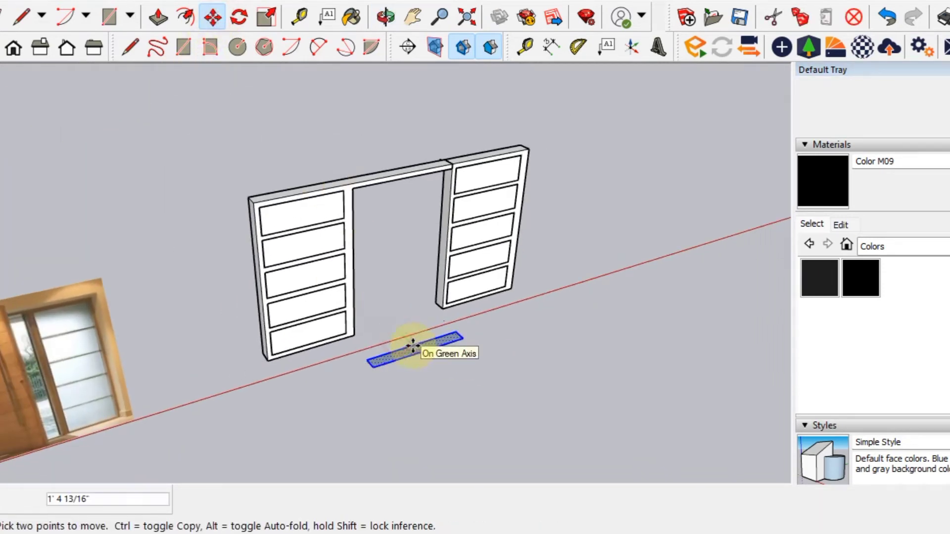
left_click(158, 17)
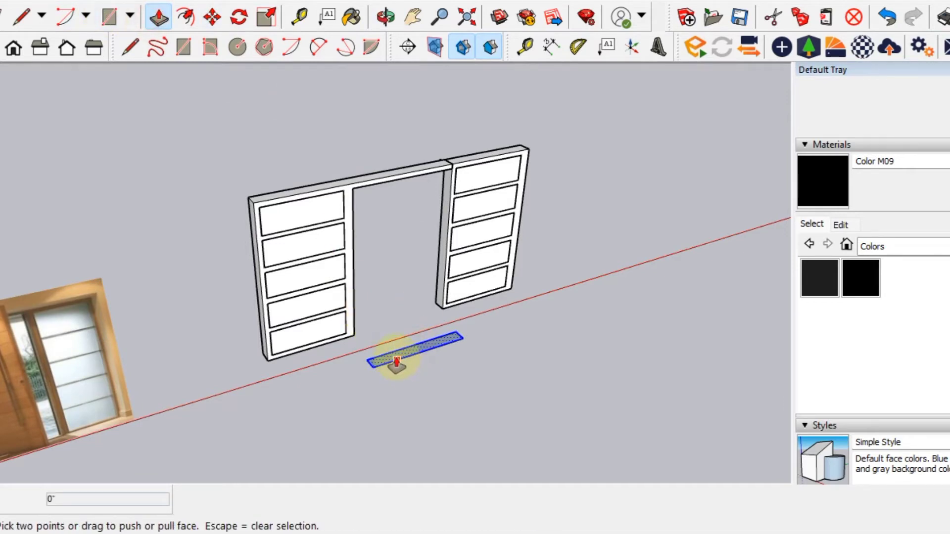
left_click_drag(397, 363, 410, 200)
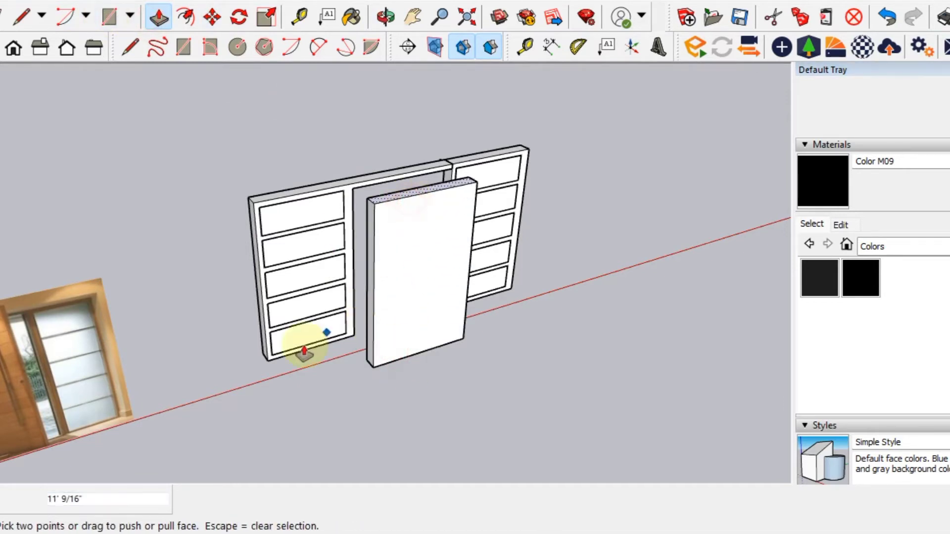
middle_click_drag(304, 352, 445, 254)
scroll(392, 275, "up", 5)
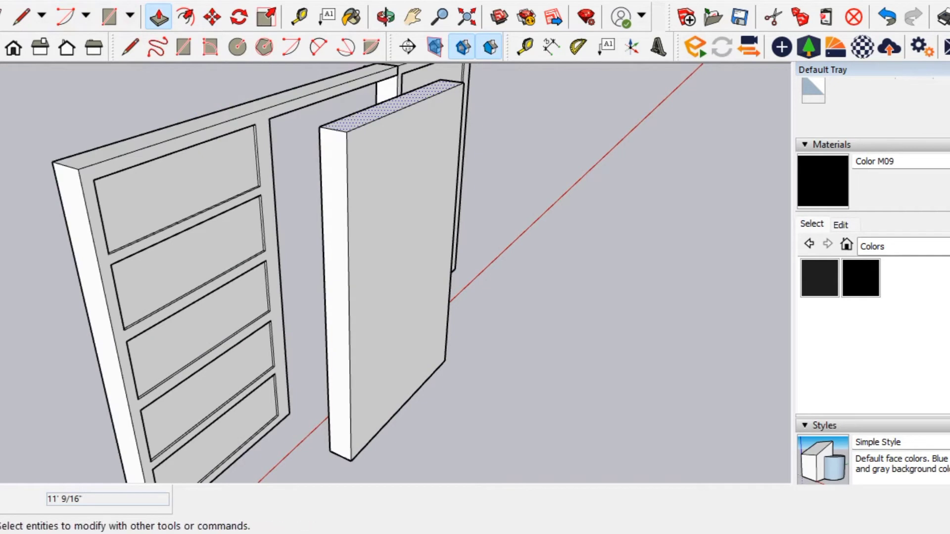
- Push the slab's front face in about 4 1/8" to make it thinner
left_click(158, 17)
left_click(402, 244)
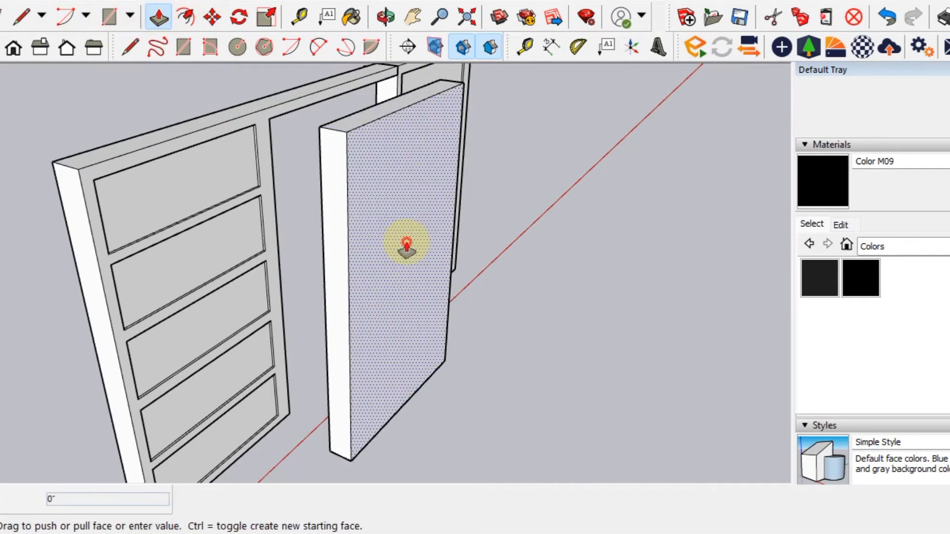
left_click(398, 242)
scroll(424, 254, "down", 3)
middle_click_drag(424, 254, 317, 233)
key("space")
scroll(327, 272, "down", 2)
middle_click_drag(327, 272, 371, 297)
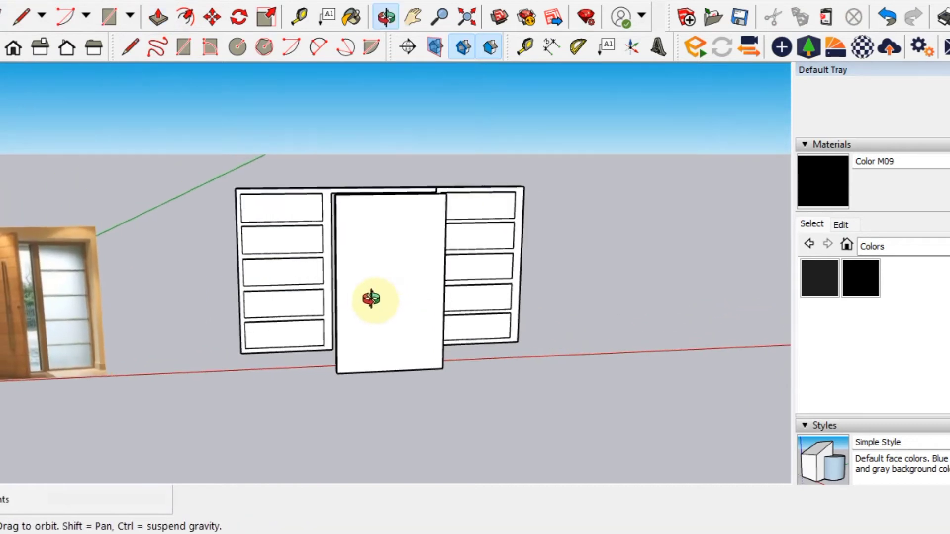
scroll(368, 292, "down", 1)
scroll(368, 292, "up", 3)
middle_click_drag(281, 262, 502, 280)
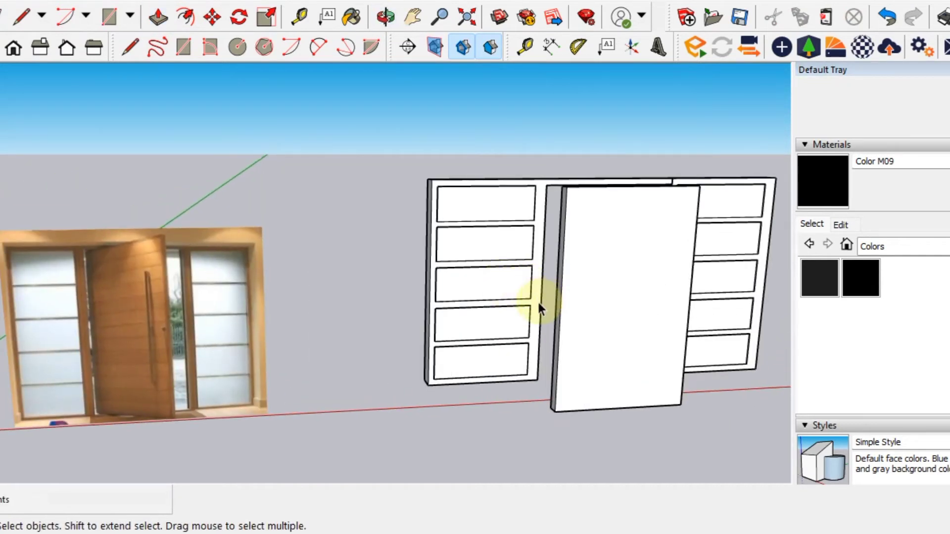
mouse_move(517, 316)
middle_mouse_down()
mouse_move(361, 314)
mouse_move(443, 248)
mouse_move(409, 291)
mouse_move(275, 94)
middle_mouse_up()
- Draw a narrow rectangle across the top of the middle door slab
left_click(182, 47)
scroll(336, 218, "up", 2)
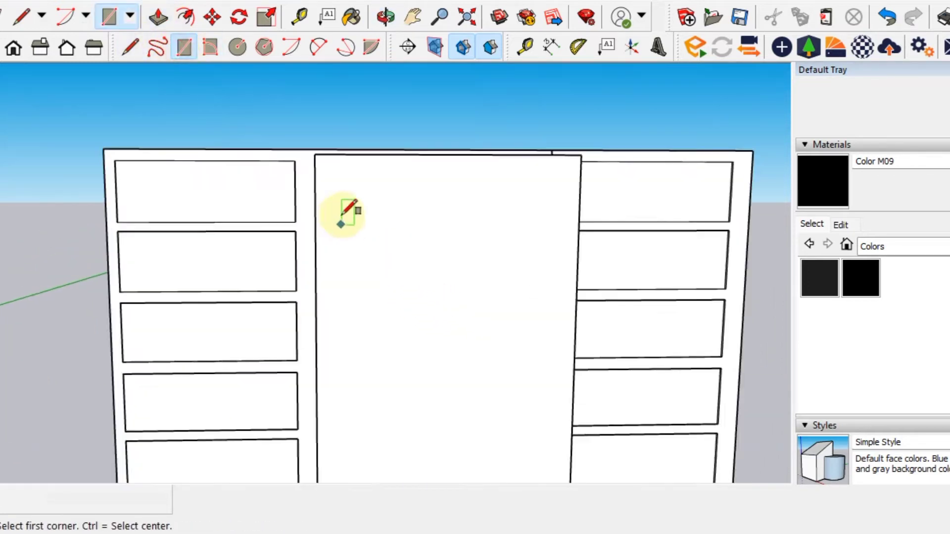
scroll(325, 170, "up", 1)
left_click(321, 157)
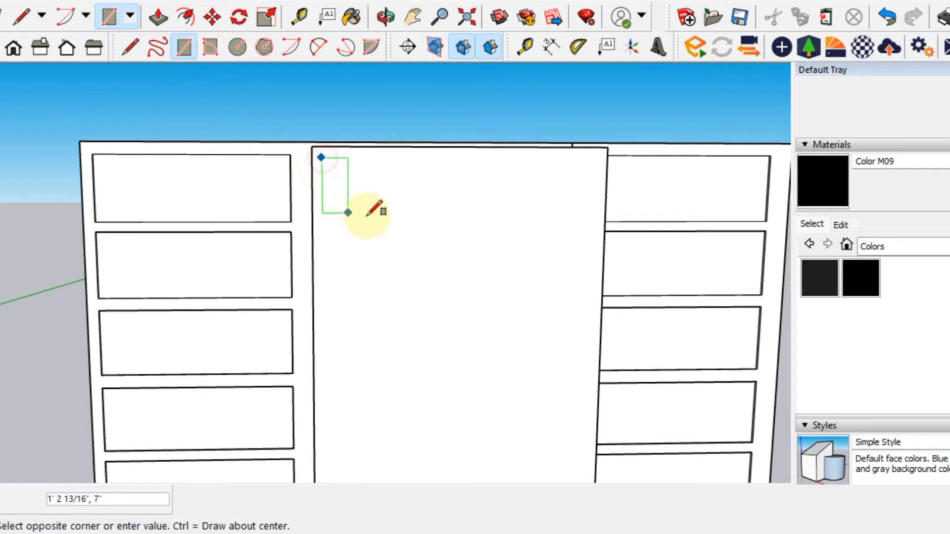
left_click(595, 203)
scroll(420, 260, "down", 3)
- In Front view, draw a vertical line from the door's top-left point to its bottom edge
left_click(67, 48)
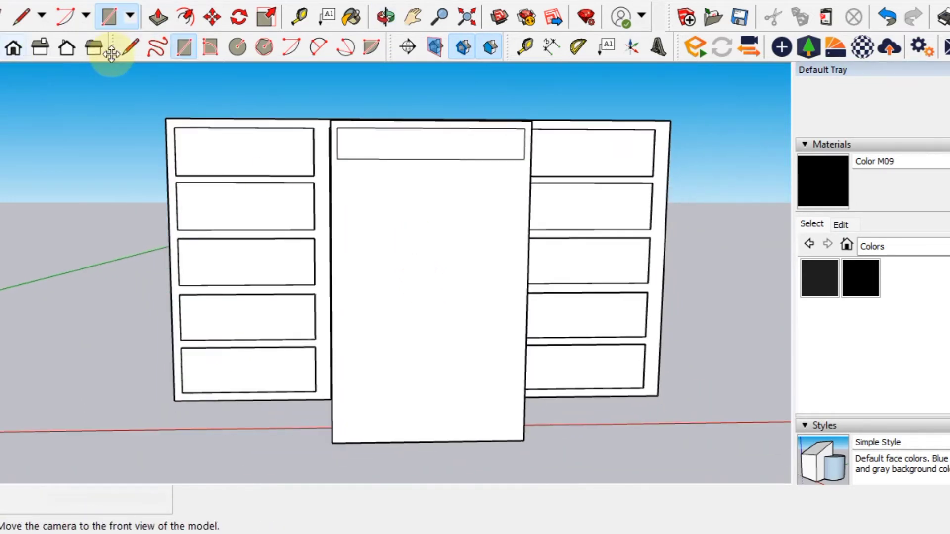
left_click(128, 49)
left_click(337, 128)
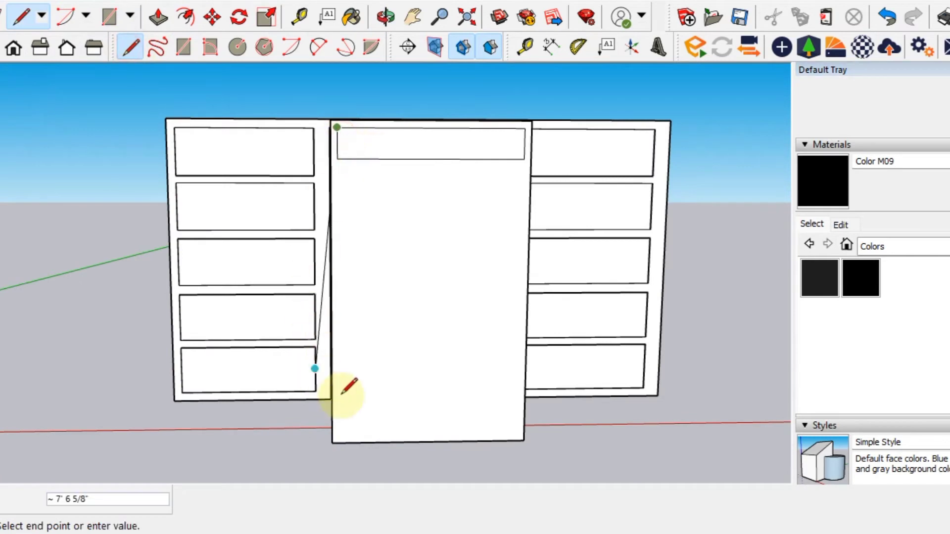
left_click(339, 442)
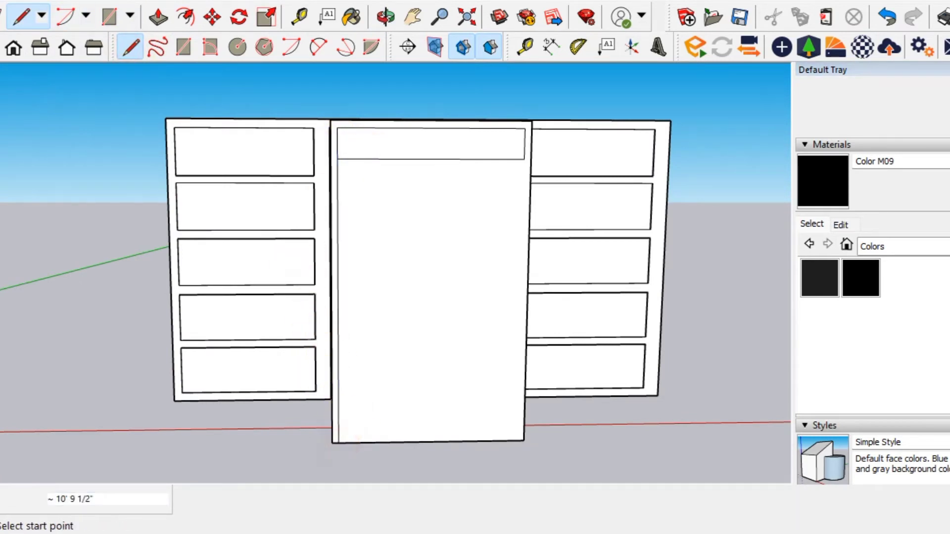
- Copy the top rectangle and paste copies into the second, third and fourth slots
key("space")
left_click(382, 146)
scroll(355, 188, "up", 2)
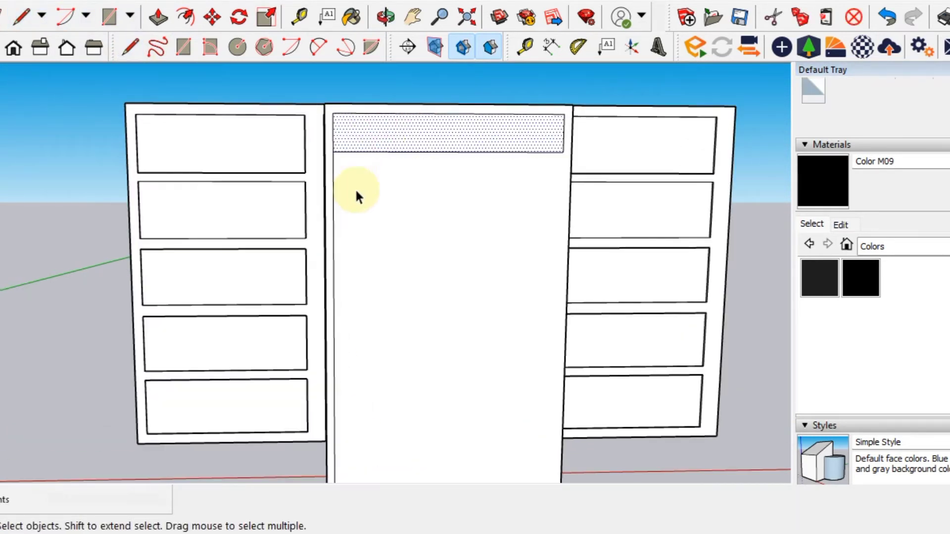
key("ctrl+c")
key("ctrl+v")
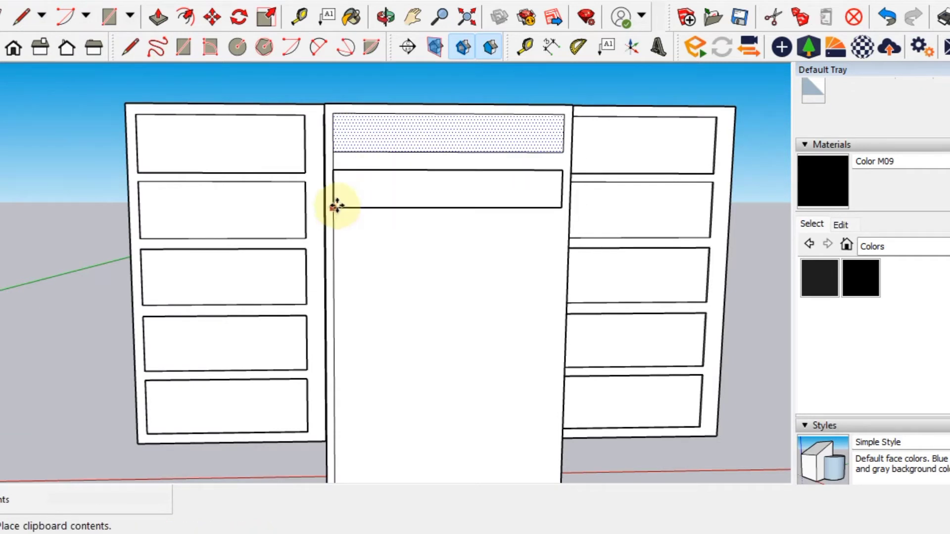
left_click(337, 200)
key("m")
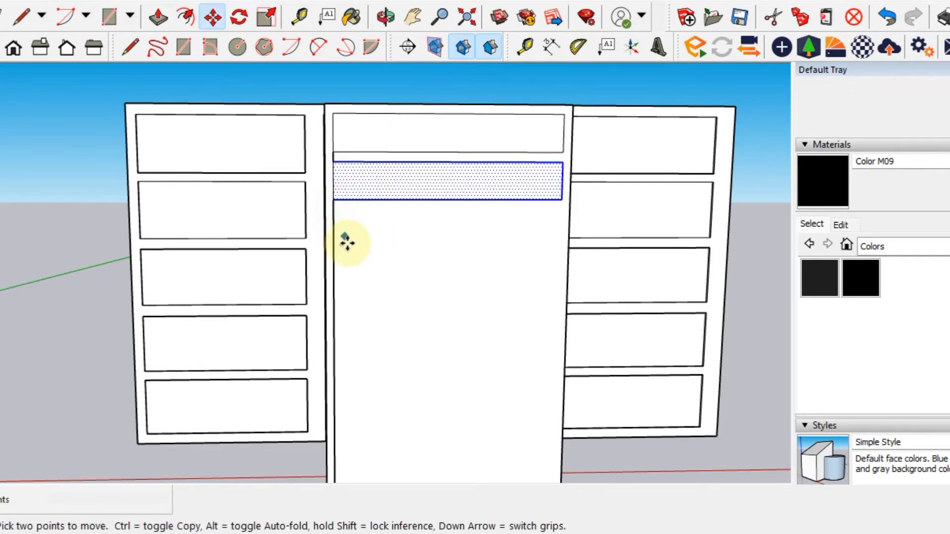
key("ctrl+v")
left_click(333, 246)
key("m")
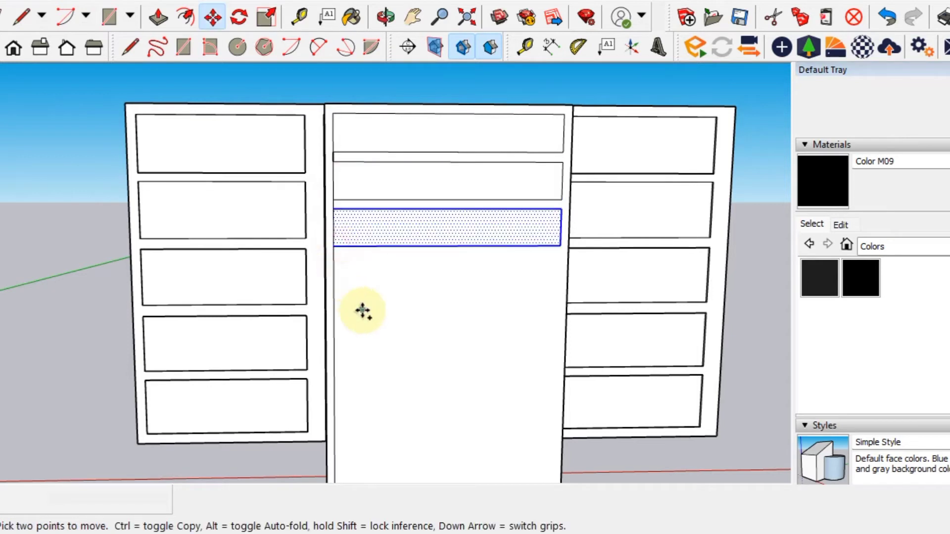
key("ctrl+v")
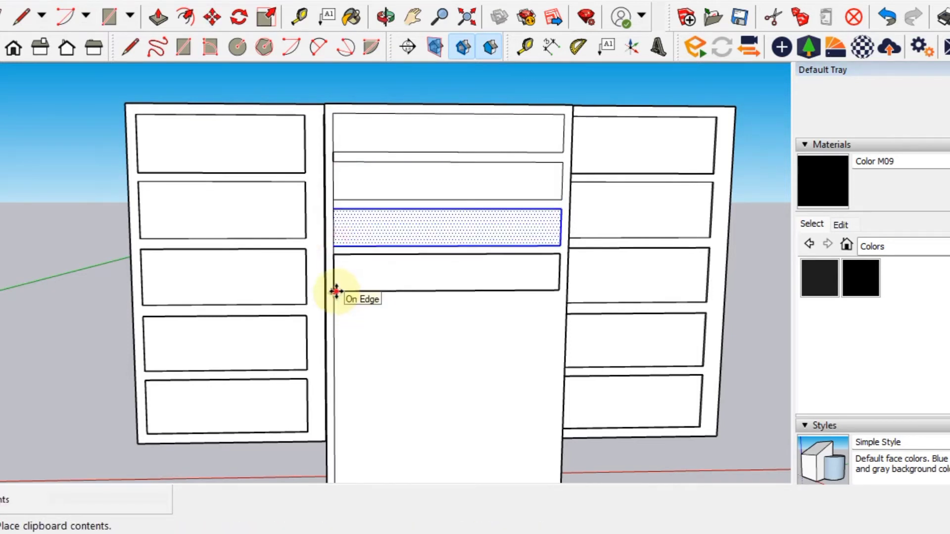
left_click(334, 294)
- Paste more copies into the fifth, sixth, seventh and bottom slots of the middle door
key("m")
middle_click_drag(405, 373, 377, 269, "shift")
key("ctrl+v")
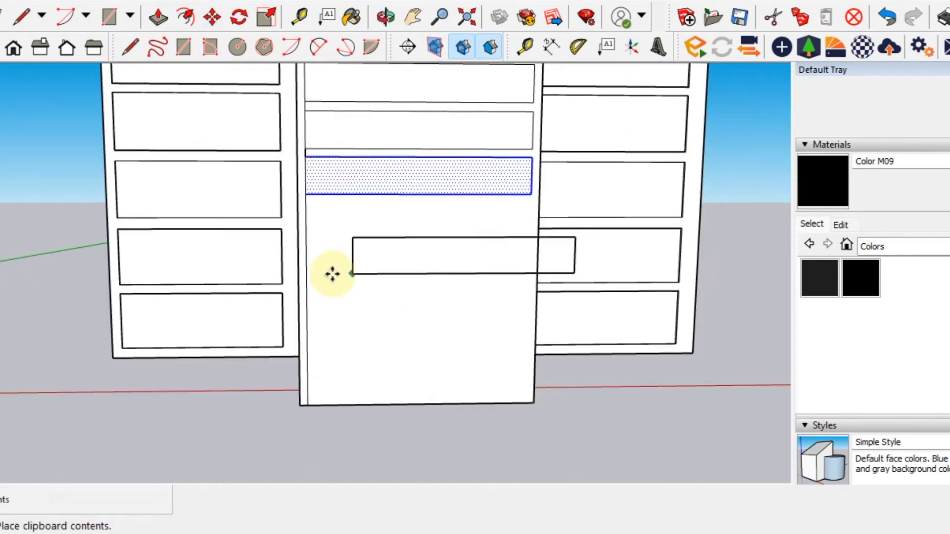
left_click(307, 241)
key("ctrl+v")
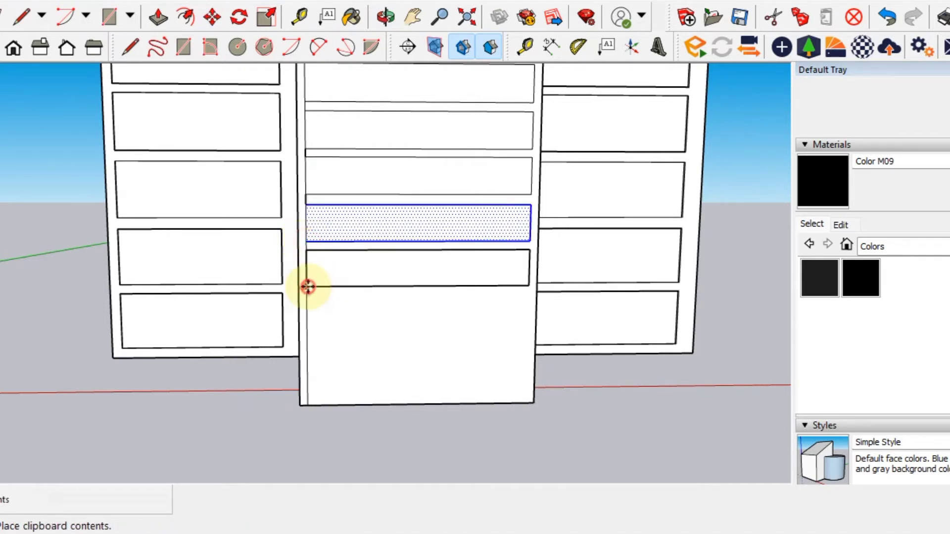
left_click(307, 287)
key("ctrl+v")
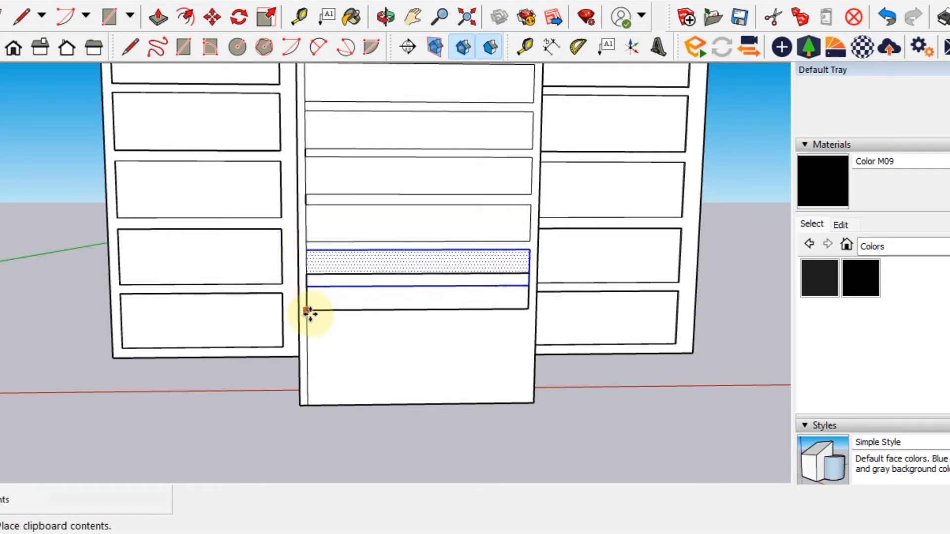
left_click(309, 334)
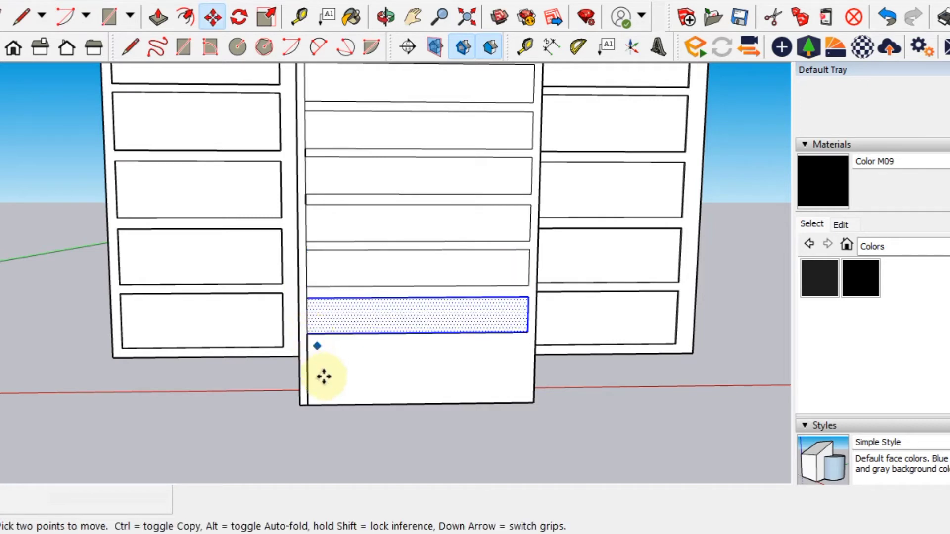
key("ctrl+v")
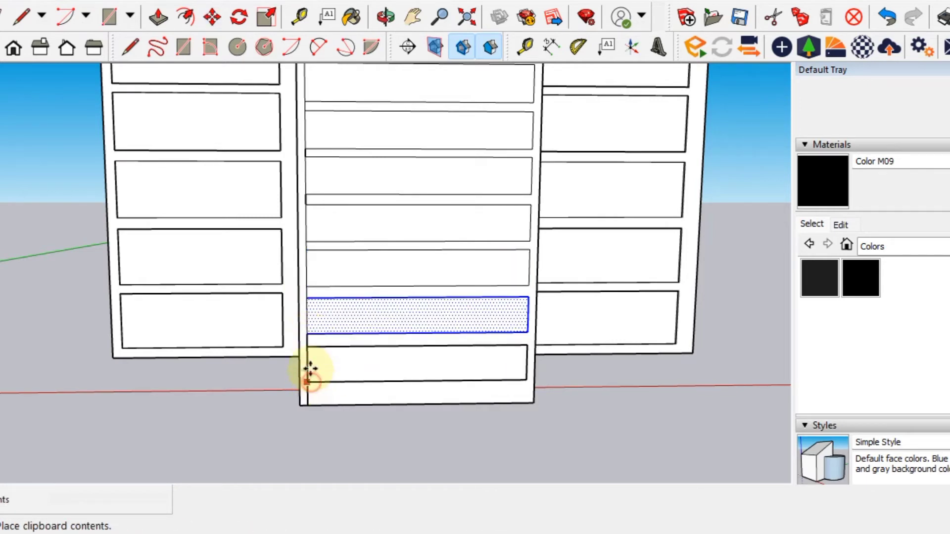
left_click(310, 369)
scroll(296, 240, "down", 2)
scroll(317, 234, "down", 2)
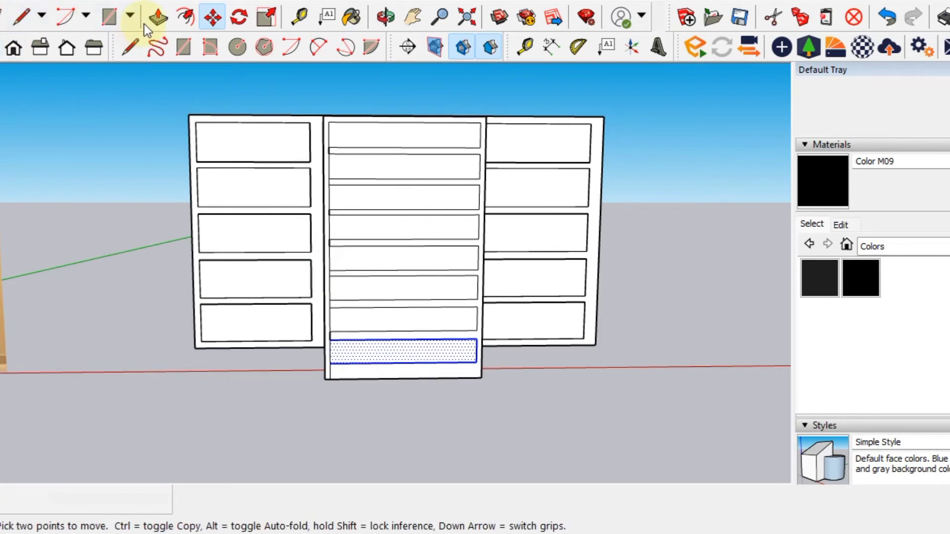
left_click(130, 47)
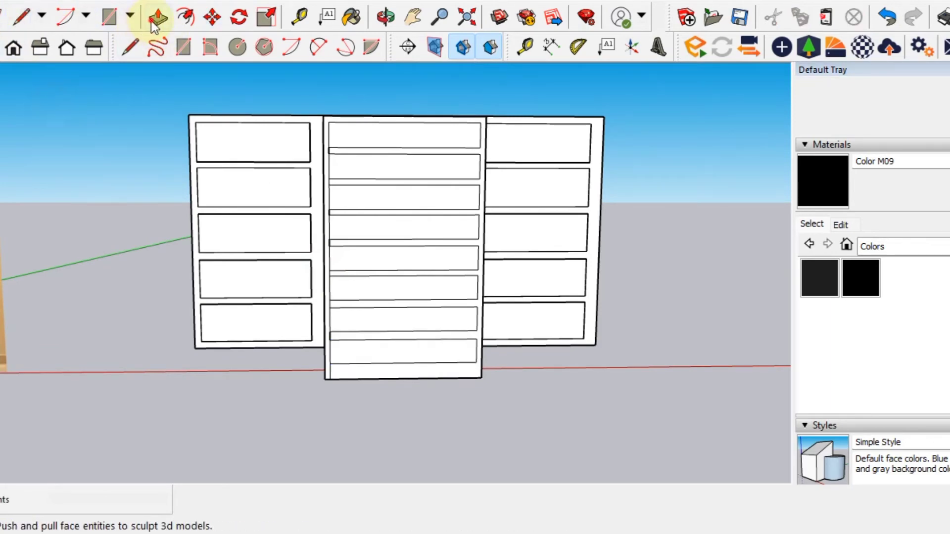
- Push/Pull the middle door's top panel rectangle slightly off its face, then review the lower panels
left_click(155, 26)
mouse_move(365, 187)
middle_mouse_down()
mouse_move(299, 202)
mouse_move(327, 189)
mouse_move(402, 187)
mouse_move(399, 201)
middle_mouse_up()
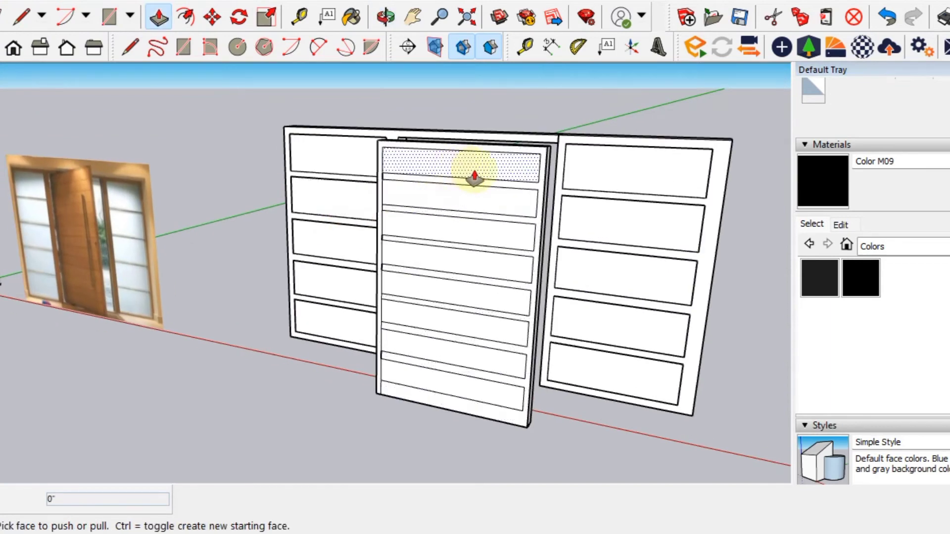
scroll(474, 178, "up", 2)
scroll(495, 173, "up", 2)
middle_click_drag(511, 170, 491, 183)
scroll(488, 187, "up", 3)
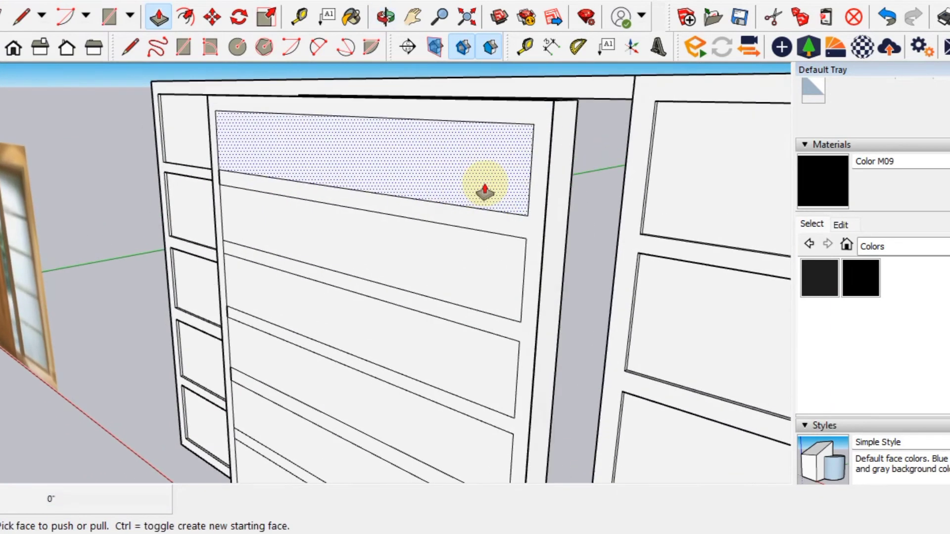
left_click_drag(484, 190, 479, 187)
left_click(481, 187)
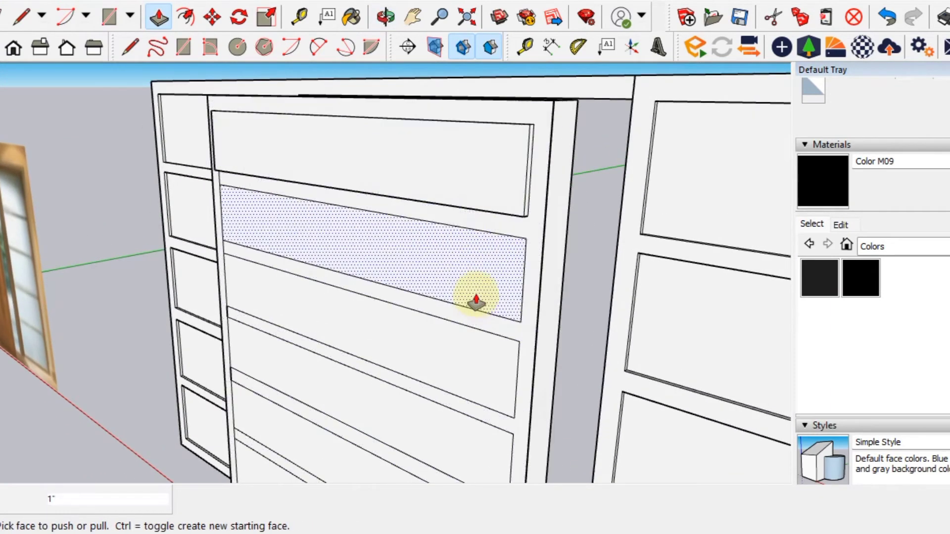
middle_click_drag(477, 340, 476, 217)
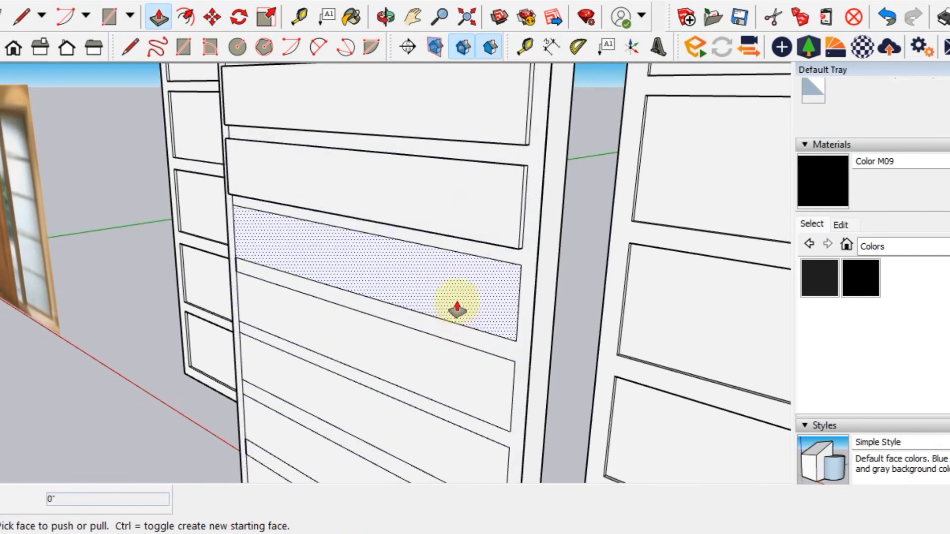
middle_click_drag(465, 354, 494, 235)
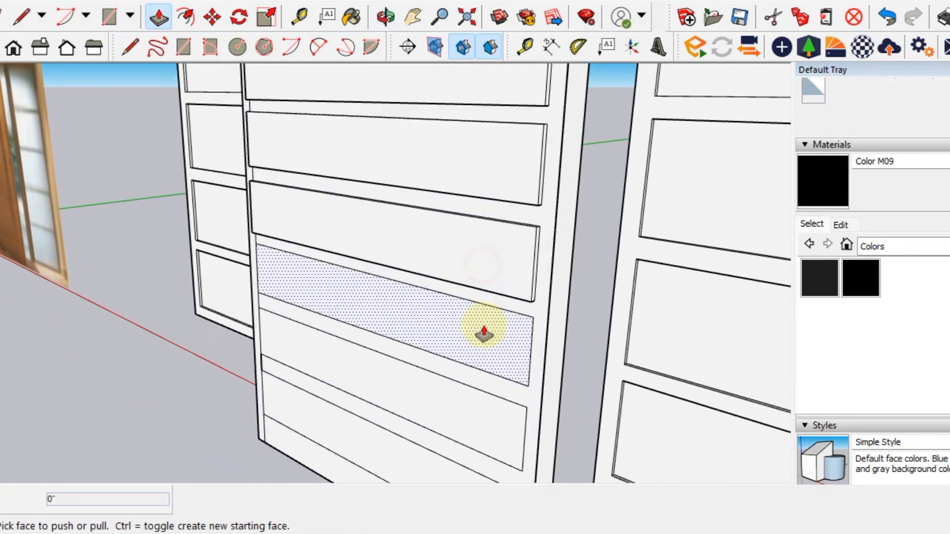
middle_click_drag(484, 339, 489, 275)
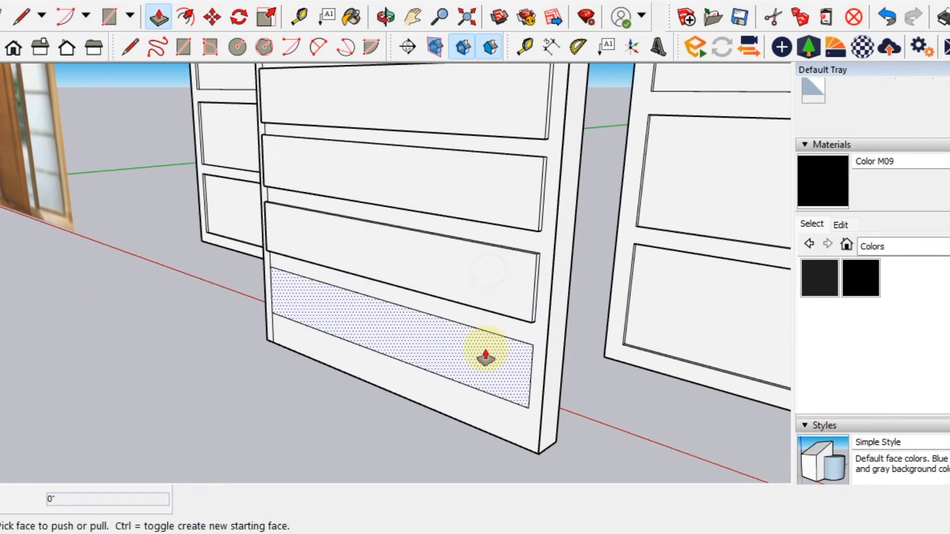
mouse_move(484, 354)
middle_mouse_down()
mouse_move(409, 212)
mouse_move(471, 196)
mouse_move(426, 187)
mouse_move(403, 223)
mouse_move(416, 218)
middle_mouse_up()
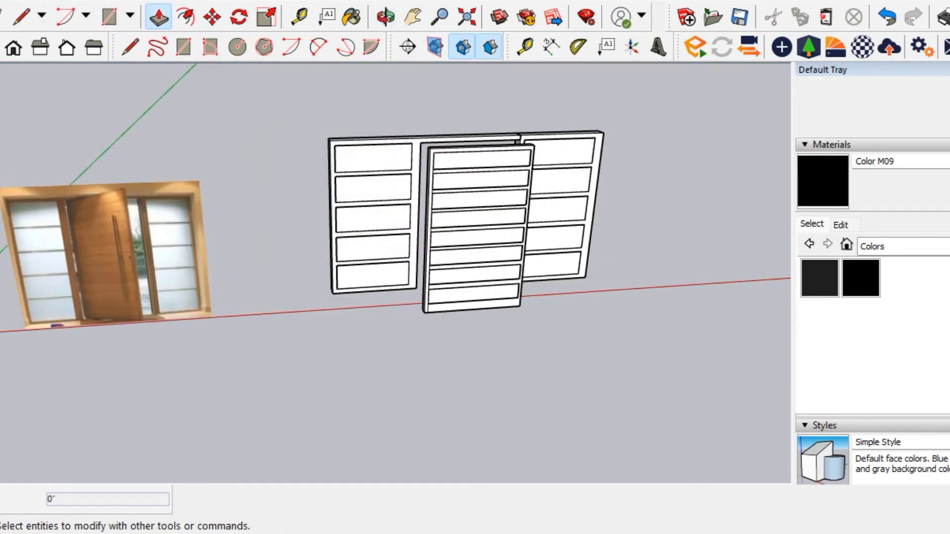
- Orbit the model, then switch to Front view and Top view over the doors
key("space")
mouse_move(238, 138)
middle_mouse_down()
mouse_move(399, 233)
mouse_move(352, 245)
middle_mouse_up()
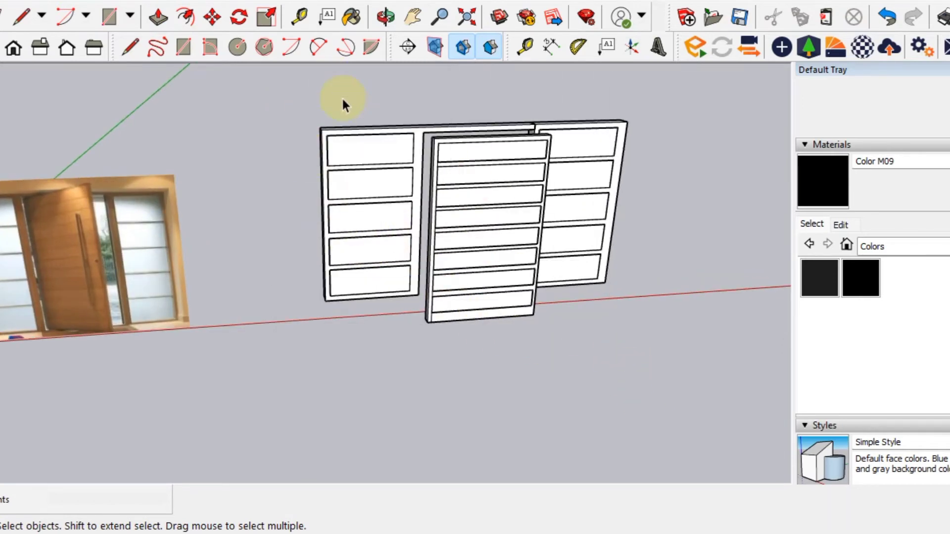
mouse_move(482, 188)
middle_mouse_down()
mouse_move(460, 229)
mouse_move(434, 403)
mouse_move(449, 255)
mouse_move(423, 292)
middle_mouse_up()
left_click(463, 46)
mouse_move(483, 57)
middle_mouse_down()
mouse_move(452, 221)
mouse_move(492, 258)
mouse_move(478, 302)
mouse_move(467, 282)
middle_mouse_up()
key("space")
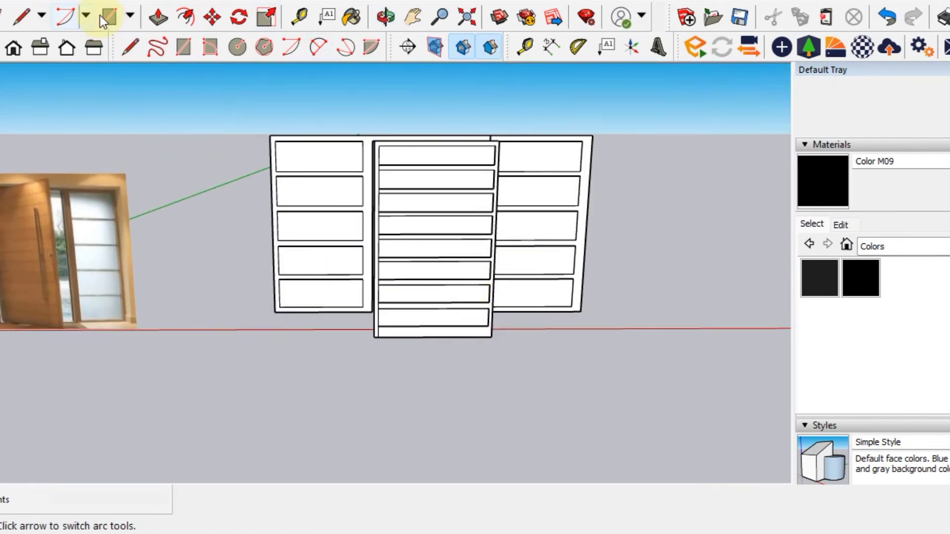
left_click(4, 47)
mouse_move(441, 346)
middle_mouse_down()
mouse_move(528, 340)
mouse_move(218, 274)
mouse_move(477, 257)
mouse_move(255, 238)
middle_mouse_up()
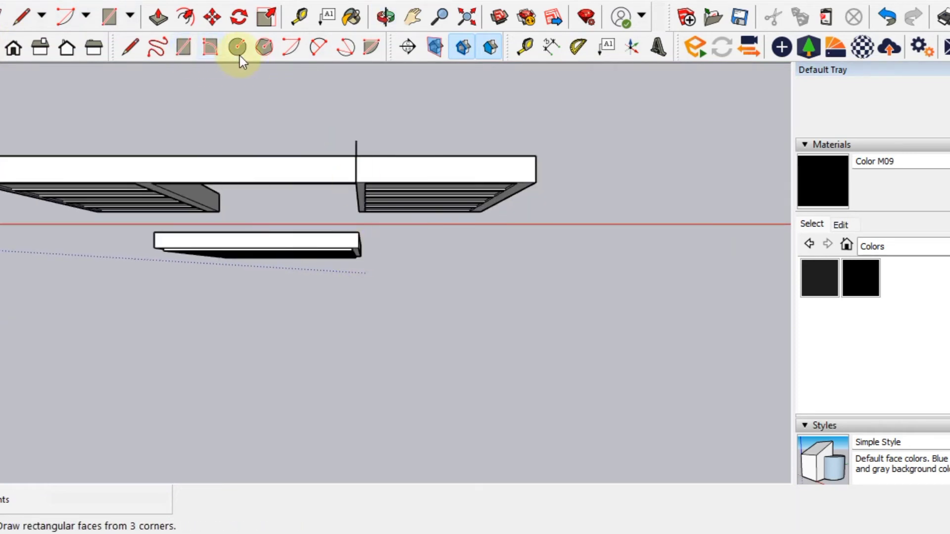
- Draw a small circle on the ground in front of the middle door
left_click(238, 48)
scroll(402, 250, "up", 3)
left_click(375, 283)
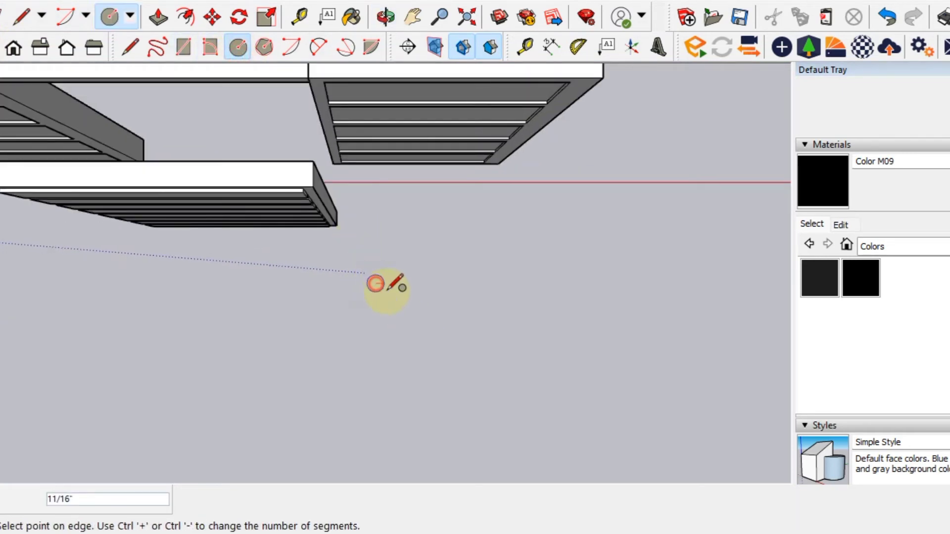
scroll(377, 284, "up", 2)
scroll(379, 287, "up", 1)
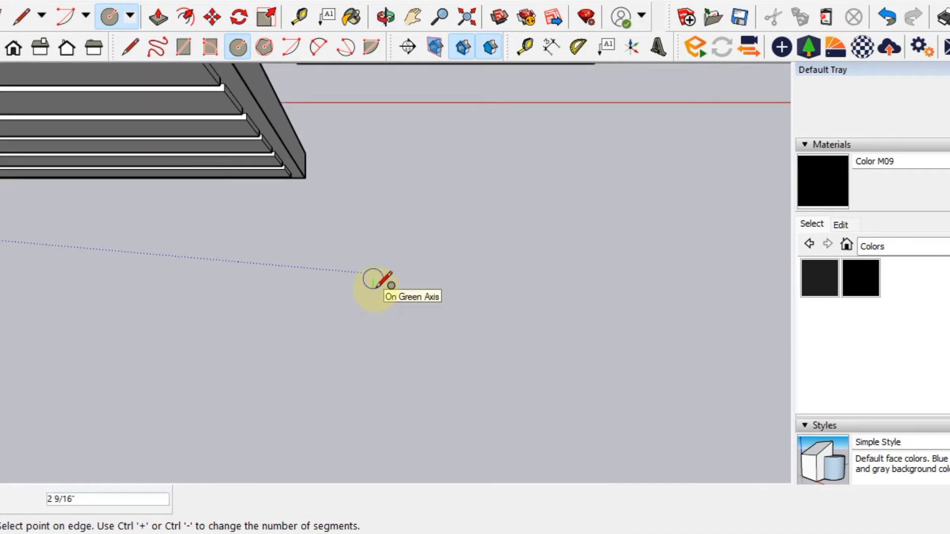
scroll(379, 284, "up", 2)
left_click(377, 280)
mouse_move(377, 273)
middle_mouse_down()
mouse_move(368, 192)
mouse_move(384, 254)
middle_mouse_up()
scroll(384, 254, "down", 2)
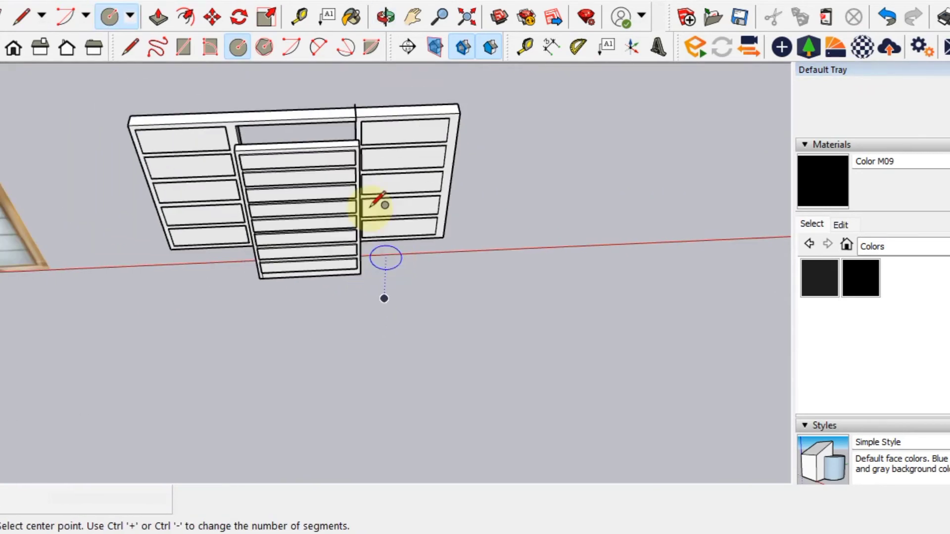
key("space")
middle_click_drag(365, 316, 184, 64)
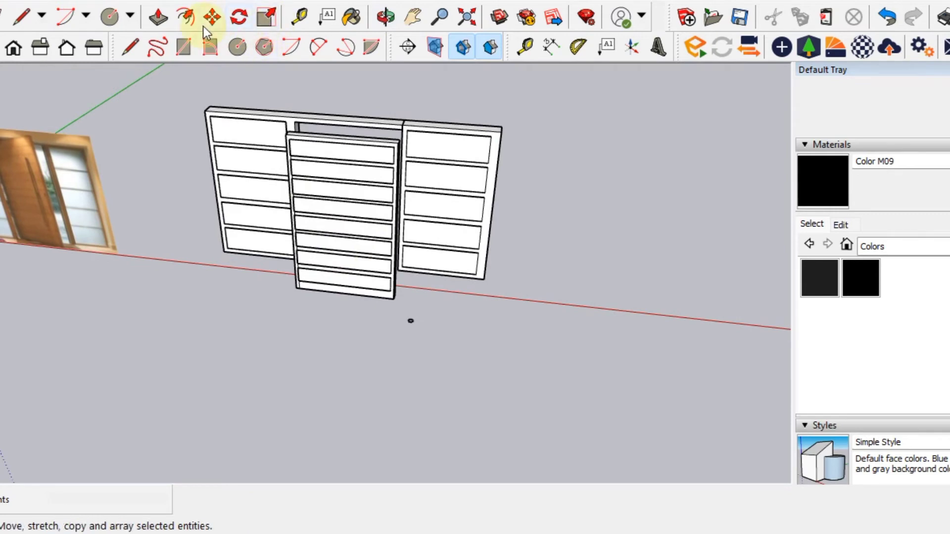
- Push/Pull the small ground circle upward into a cylinder about 7' 3 3/8" tall
left_click(159, 18)
scroll(437, 390, "up", 1)
scroll(438, 391, "up", 2)
scroll(409, 297, "up", 1)
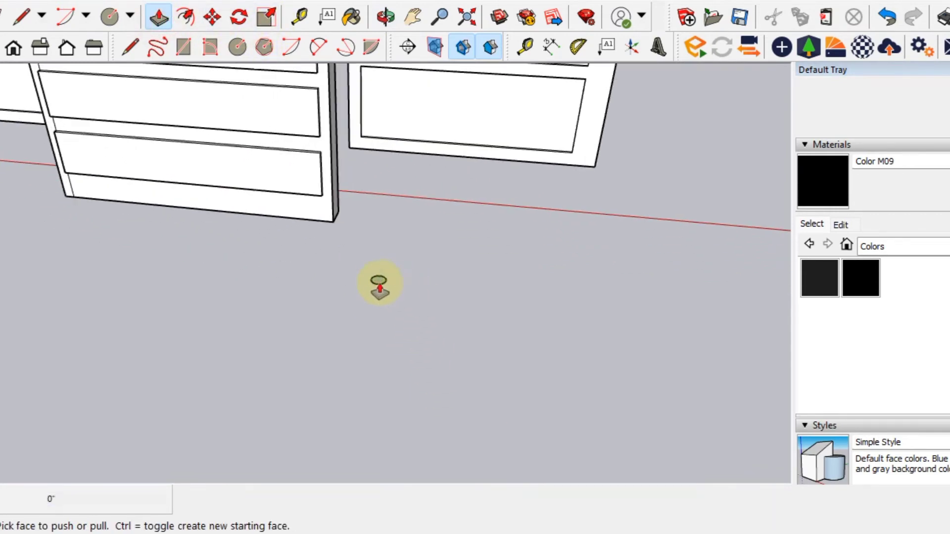
left_click(380, 282)
scroll(405, 174, "down", 2)
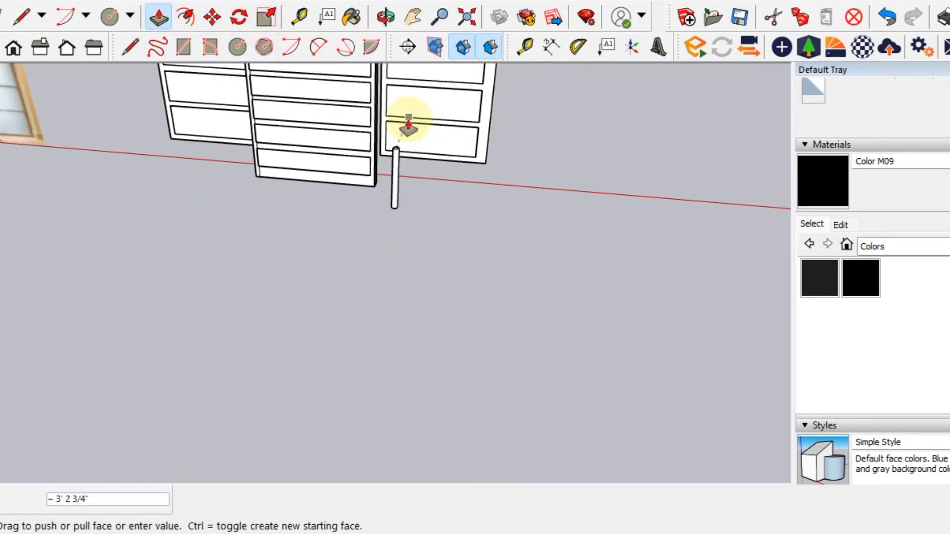
scroll(402, 280, "down", 3)
mouse_move(403, 280)
middle_mouse_down()
mouse_move(424, 200)
mouse_move(512, 178)
middle_mouse_up()
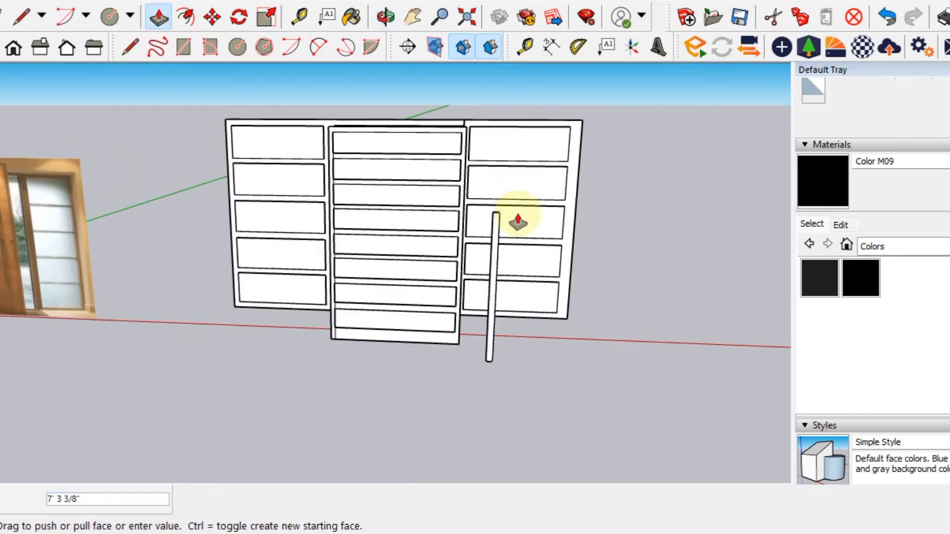
middle_click_drag(491, 269, 488, 379)
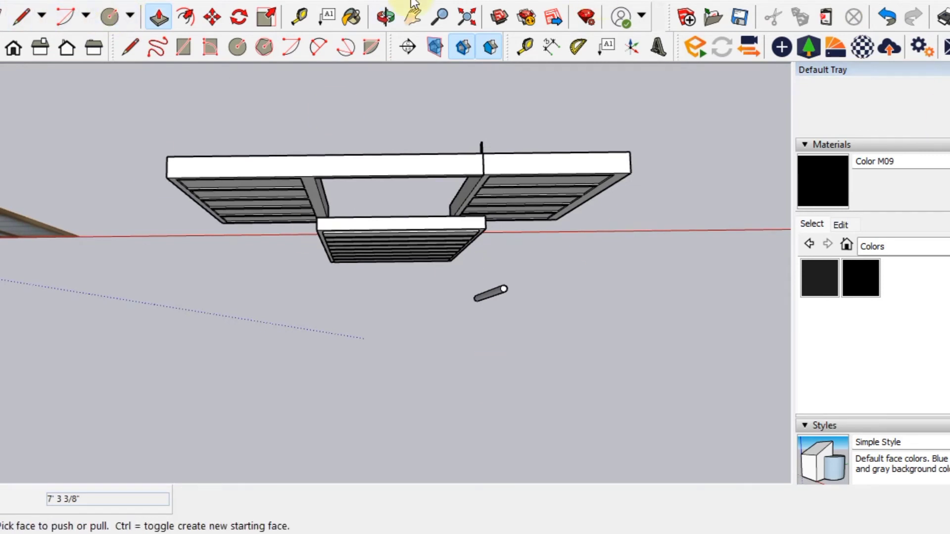
- Paint the pole with Wood Cherry Original from the Wood materials collection
left_click(893, 245)
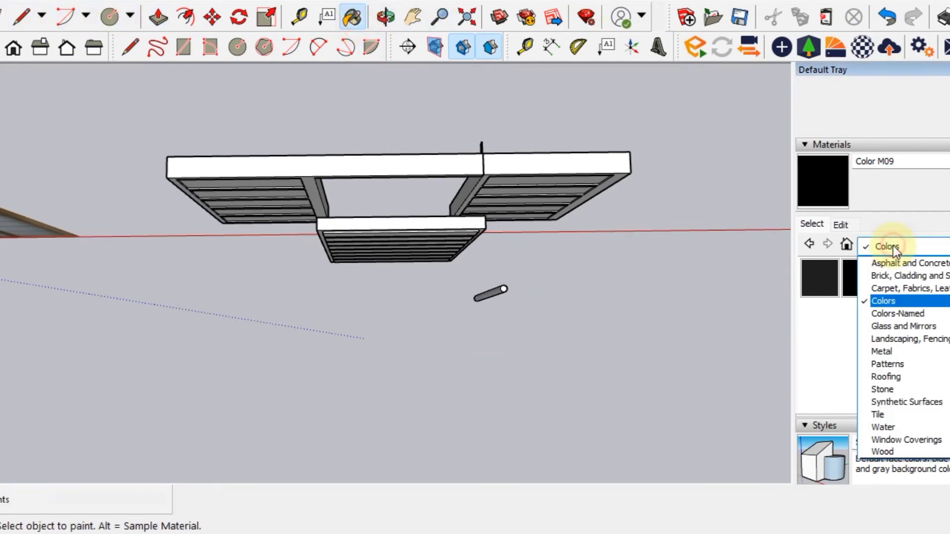
left_click(891, 453)
mouse_move(566, 328)
middle_mouse_down()
mouse_move(485, 334)
mouse_move(402, 275)
mouse_move(504, 258)
middle_mouse_up()
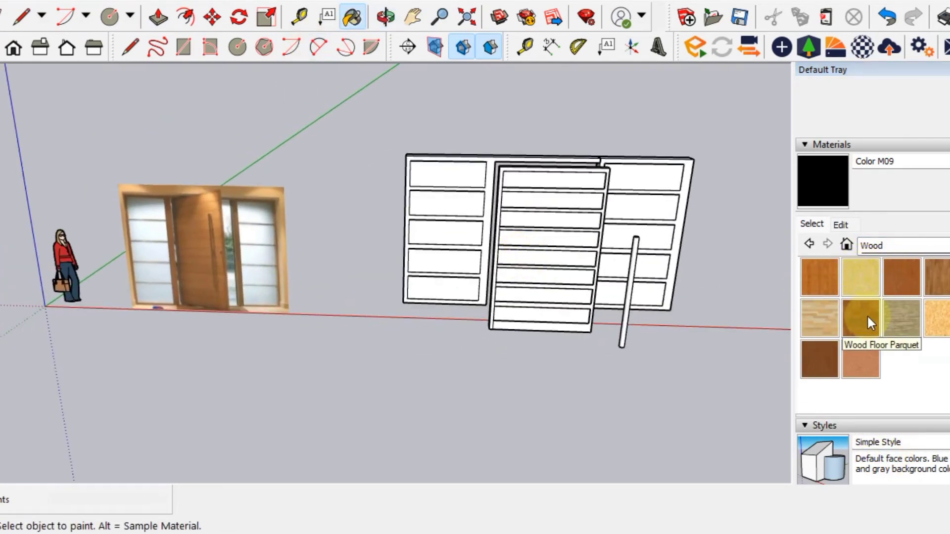
left_click(907, 281)
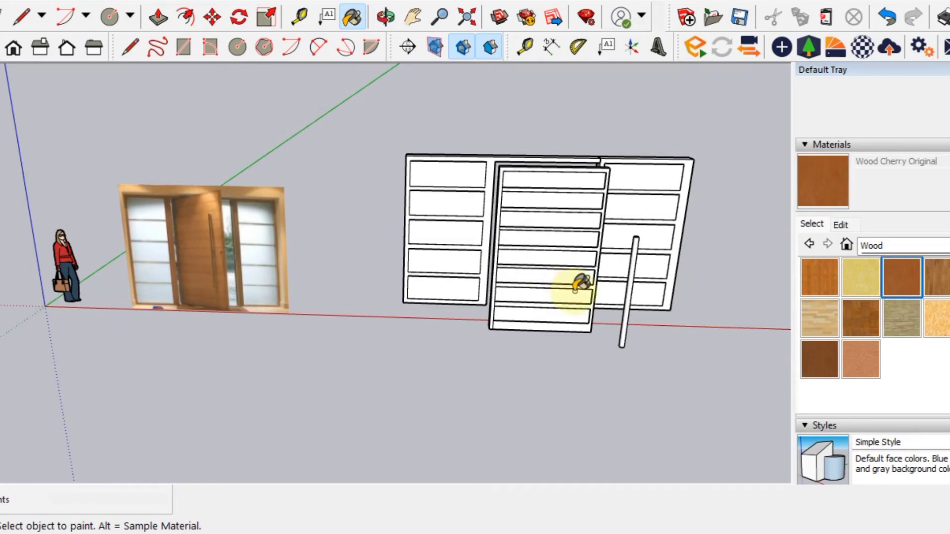
scroll(685, 297, "up", 3)
scroll(666, 297, "up", 1)
left_click(666, 300)
scroll(662, 297, "down", 3)
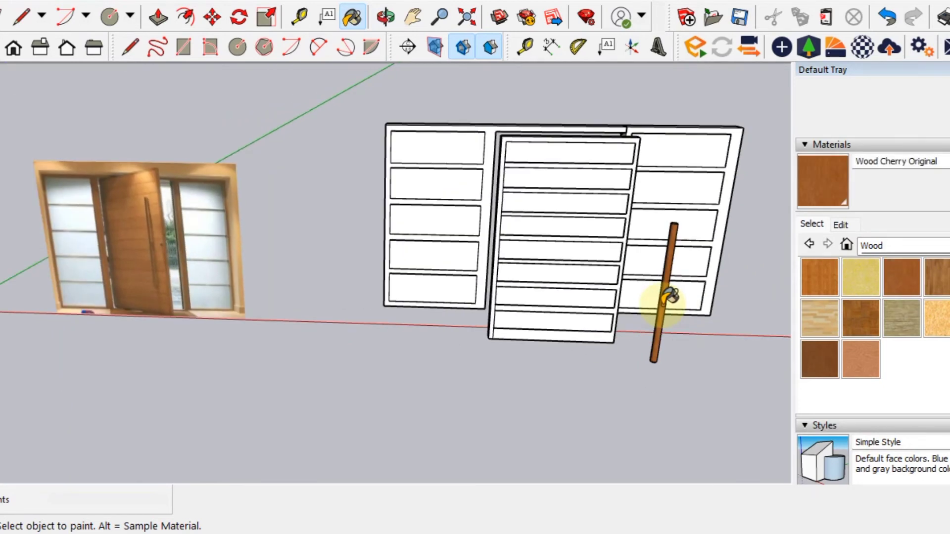
middle_click_drag(662, 296, 567, 271)
- Choose Wood Bamboo as the paint and turn the pole into a group
left_click(825, 287)
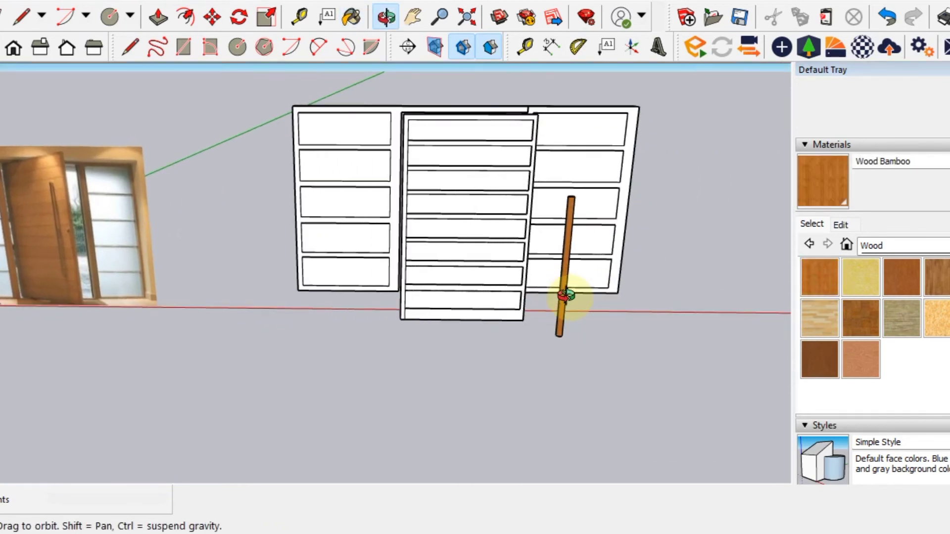
mouse_move(563, 299)
middle_mouse_down()
mouse_move(554, 317)
mouse_move(587, 238)
mouse_move(457, 254)
middle_mouse_up()
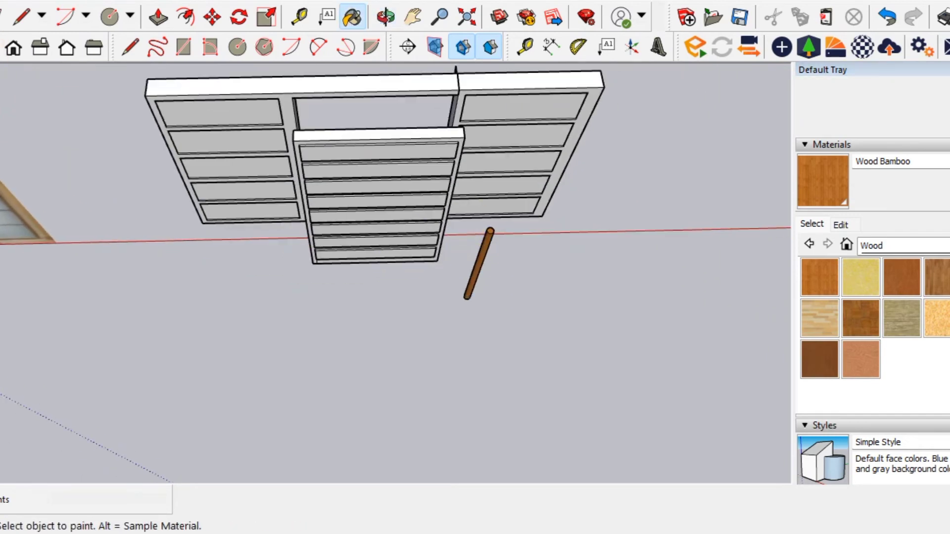
key("space")
left_click(452, 231)
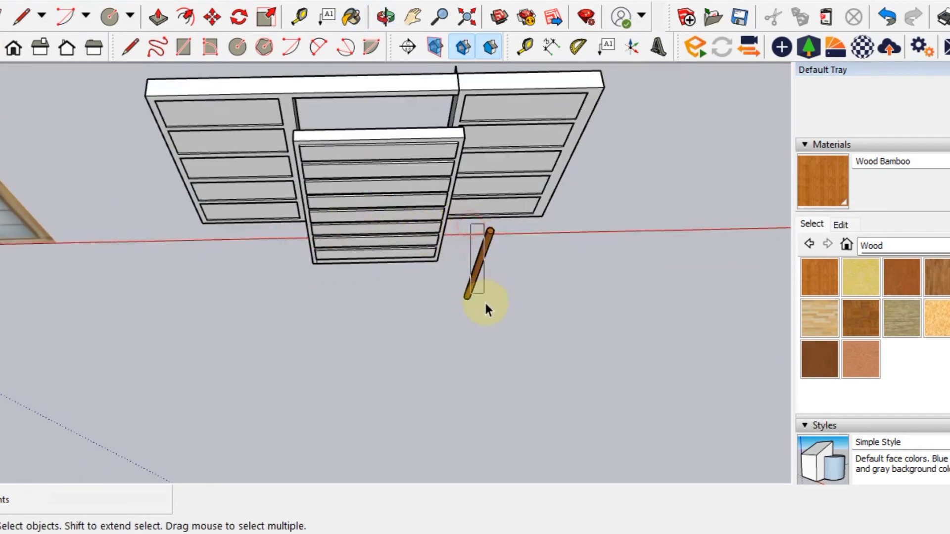
left_click_drag(512, 326, 512, 326)
mouse_move(505, 321)
middle_mouse_down()
mouse_move(403, 343)
mouse_move(506, 316)
middle_mouse_up()
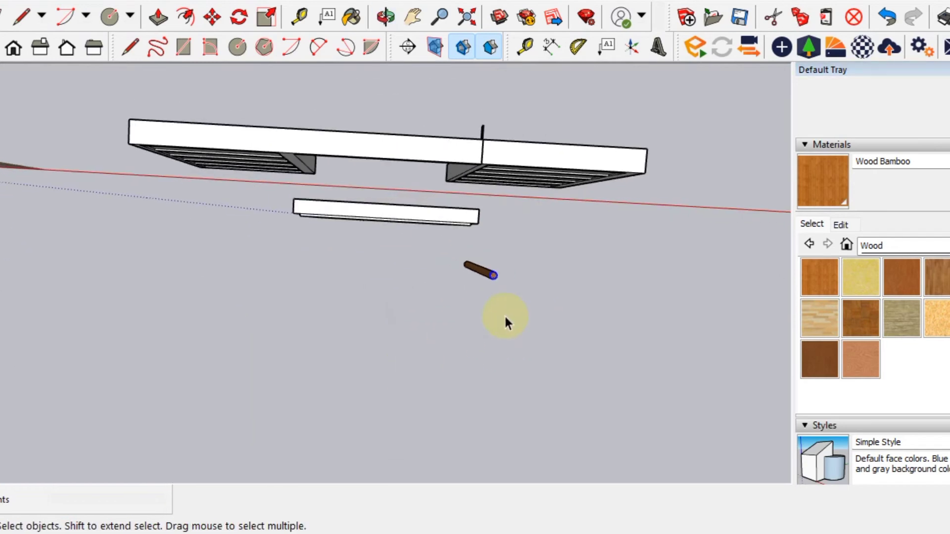
mouse_move(575, 290)
middle_mouse_down()
mouse_move(599, 289)
mouse_move(554, 280)
middle_mouse_up()
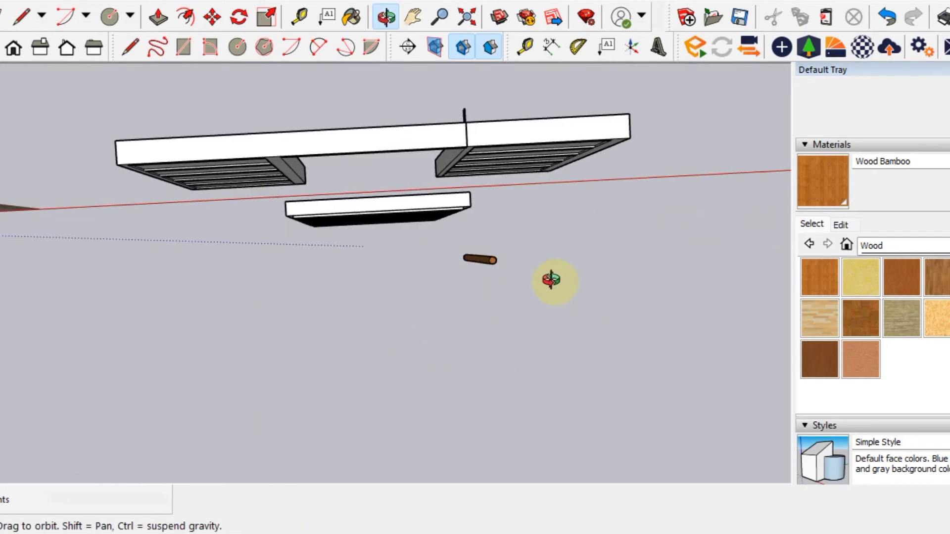
scroll(494, 262, "up", 3)
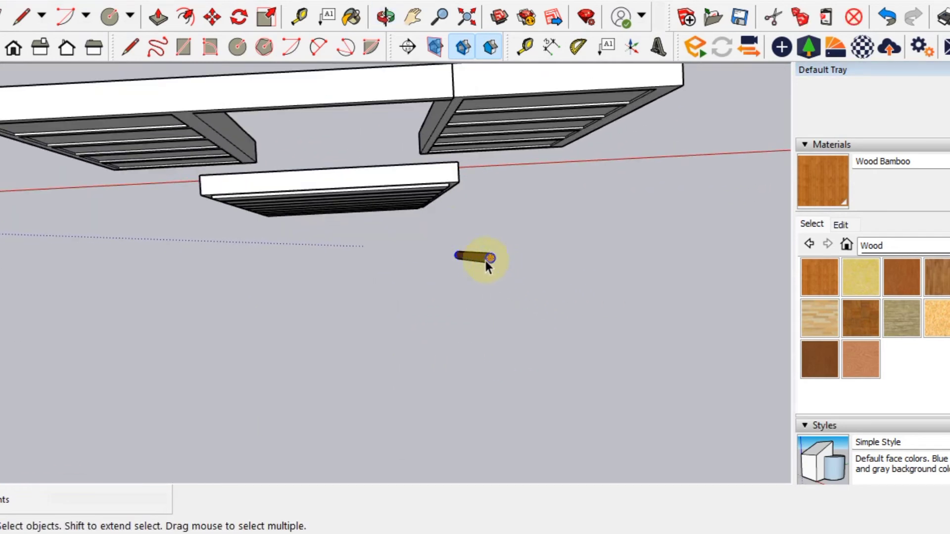
right_click(481, 258)
left_click(546, 107)
mouse_move(512, 192)
middle_mouse_down()
mouse_move(485, 126)
mouse_move(494, 254)
mouse_move(360, 212)
middle_mouse_up()
mouse_move(329, 286)
middle_mouse_down()
mouse_move(536, 282)
mouse_move(418, 250)
middle_mouse_up()
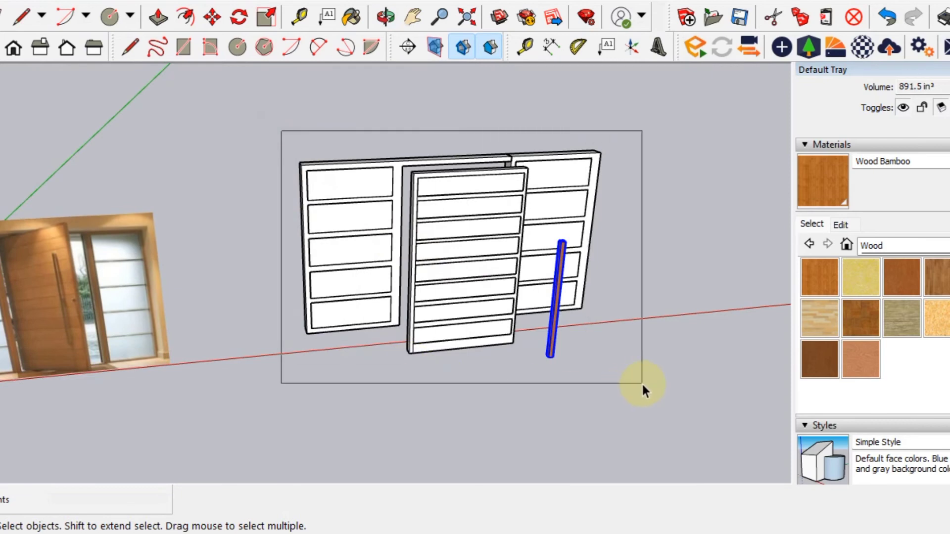
- Paint the door, both side slabs and the pole with Wood Bamboo
left_click_drag(641, 383, 641, 381)
left_click(476, 242, "shift")
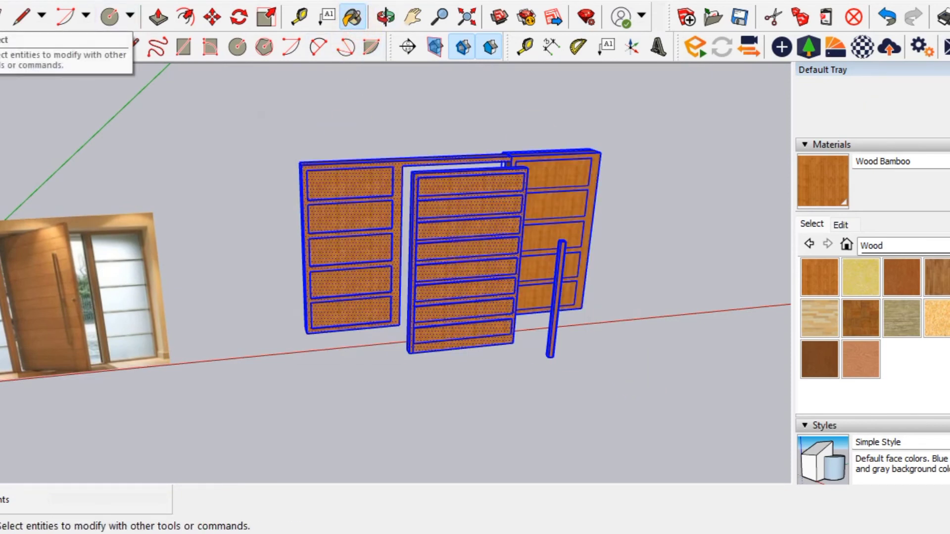
key("space")
left_click(362, 124)
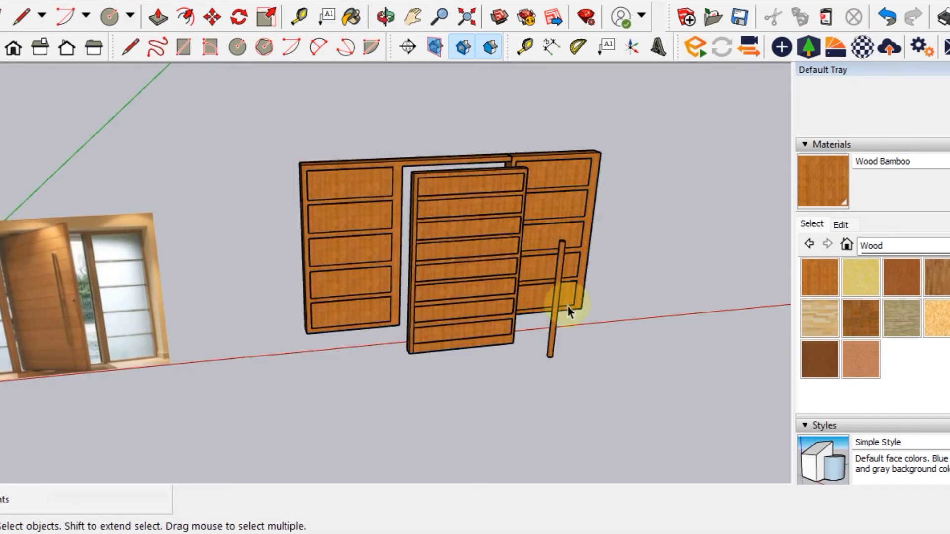
mouse_move(422, 171)
middle_mouse_down()
mouse_move(413, 339)
mouse_move(419, 294)
middle_mouse_up()
- Select the middle sliding door and make it a group
left_click_drag(377, 266, 604, 319)
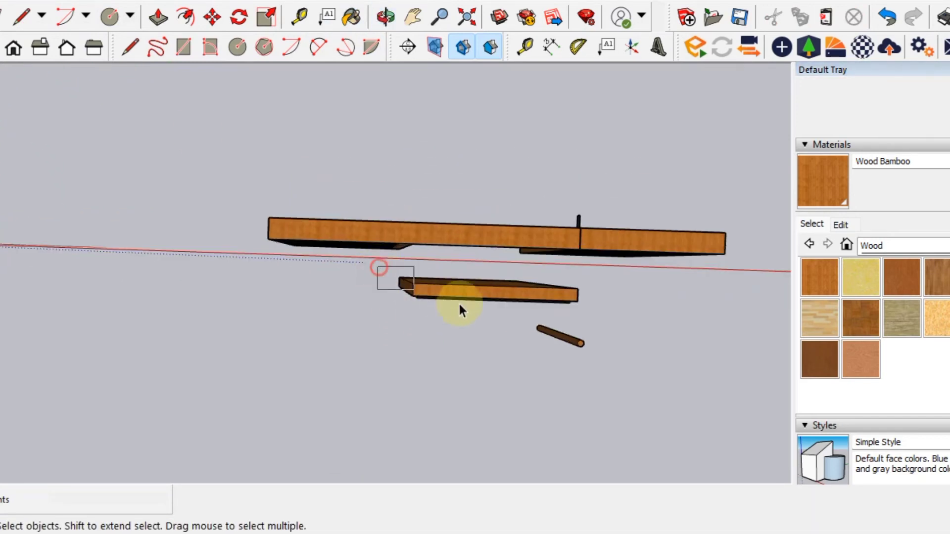
right_click(508, 298)
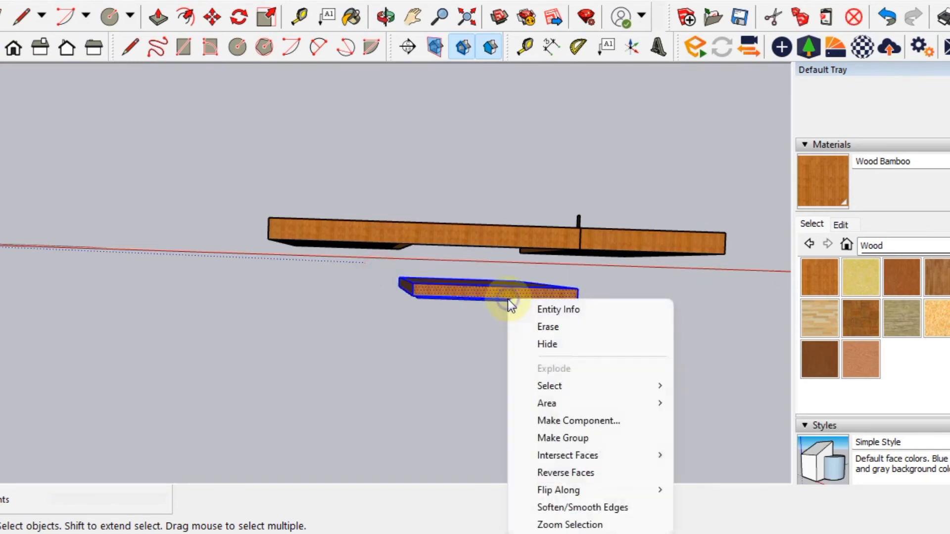
left_click(548, 435)
- Move the wooden pole onto the sliding door's front face
mouse_move(518, 329)
middle_mouse_down()
mouse_move(520, 74)
mouse_move(513, 269)
mouse_move(428, 281)
middle_mouse_up()
left_click(403, 267)
middle_click_drag(363, 217, 350, 204)
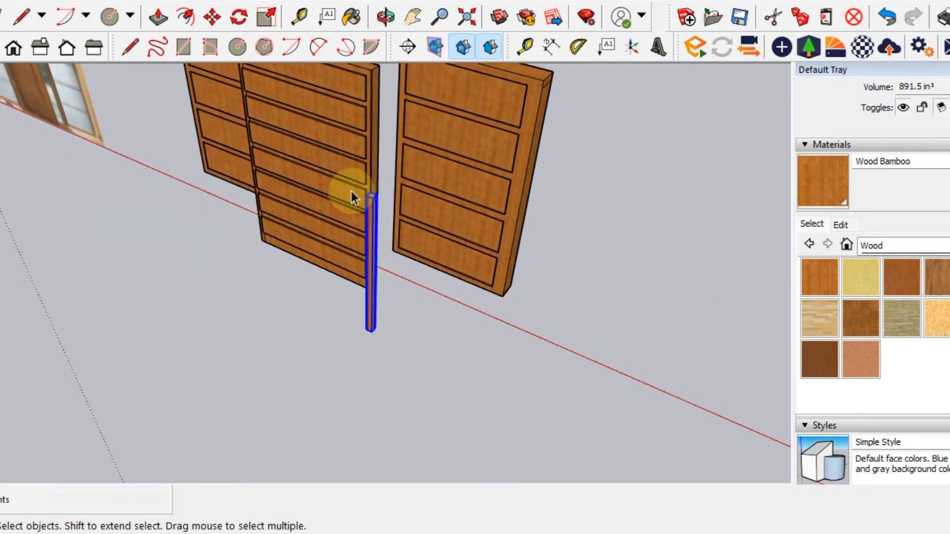
scroll(350, 203, "up", 2)
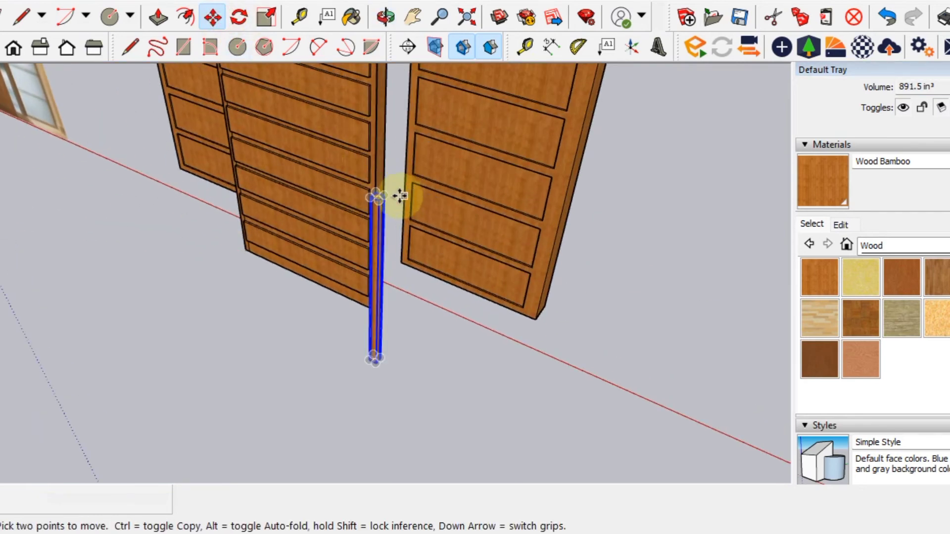
middle_click_drag(384, 196, 428, 131)
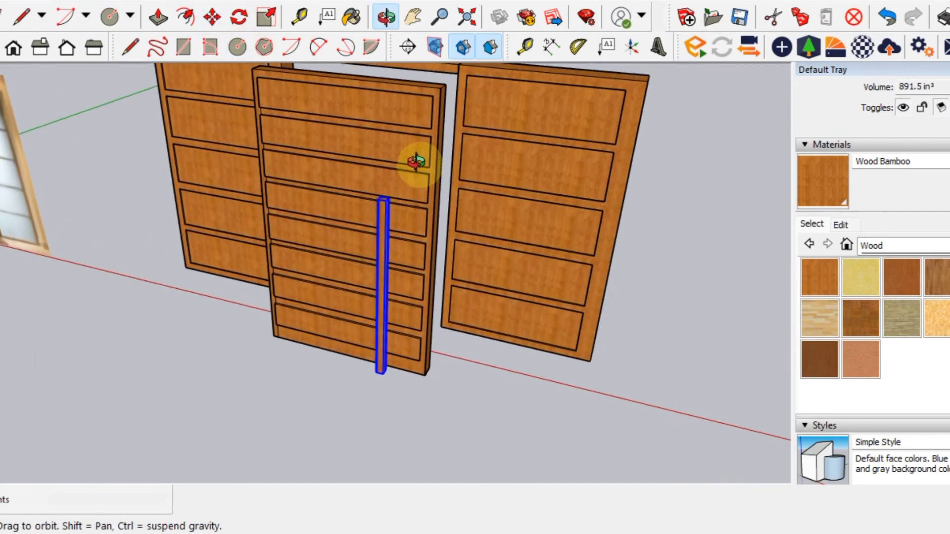
left_click_drag(428, 132, 410, 119)
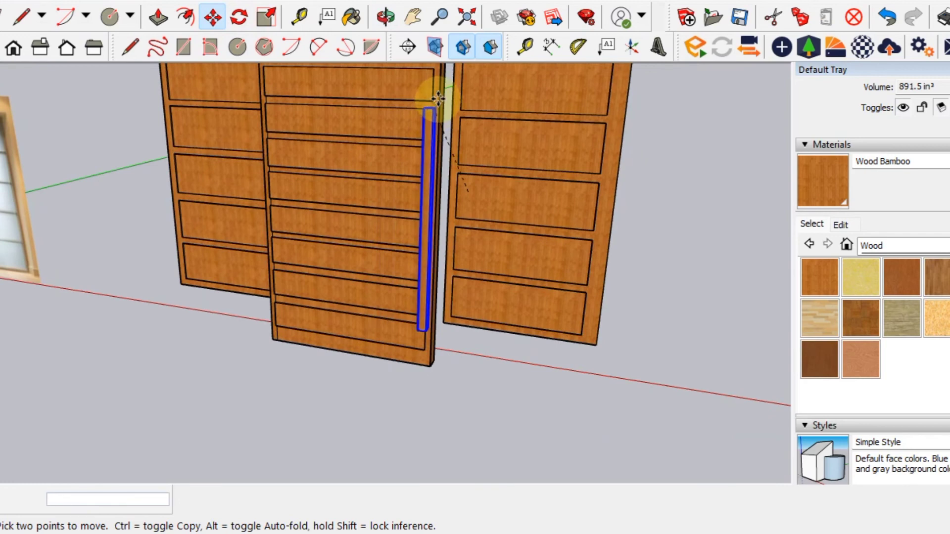
left_click(411, 120)
- Reposition the pole upright near the door's right edge as a handle
mouse_move(378, 239)
middle_mouse_down()
mouse_move(520, 275)
mouse_move(493, 365)
mouse_move(424, 269)
middle_mouse_up()
scroll(470, 201, "up", 5)
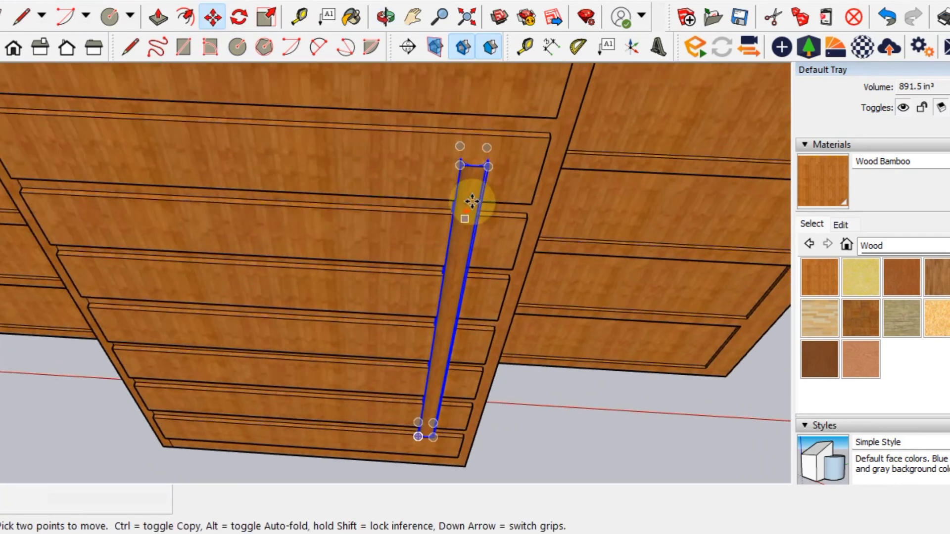
scroll(361, 265, "up", 3)
middle_click_drag(361, 266, 383, 209)
scroll(376, 214, "up", 2)
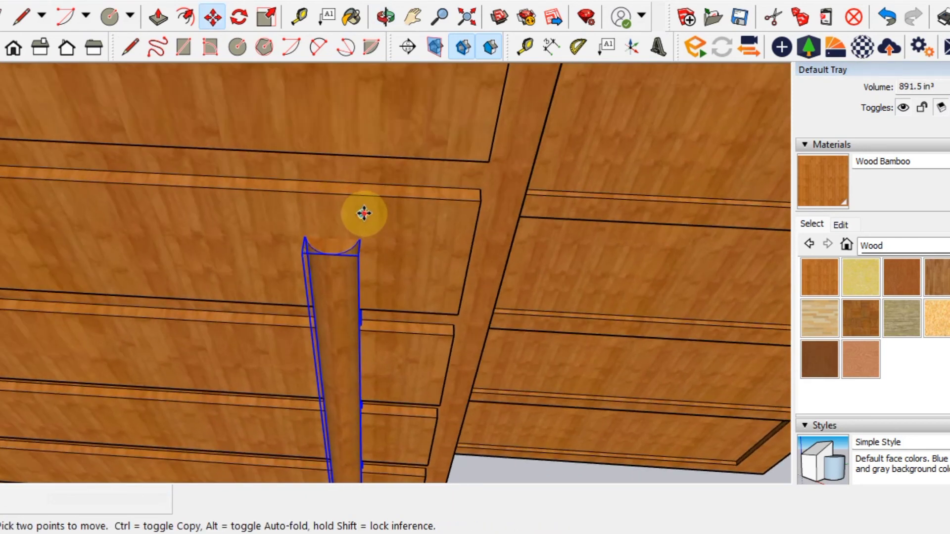
left_click(364, 213)
scroll(361, 235, "down", 2)
scroll(401, 227, "down", 2)
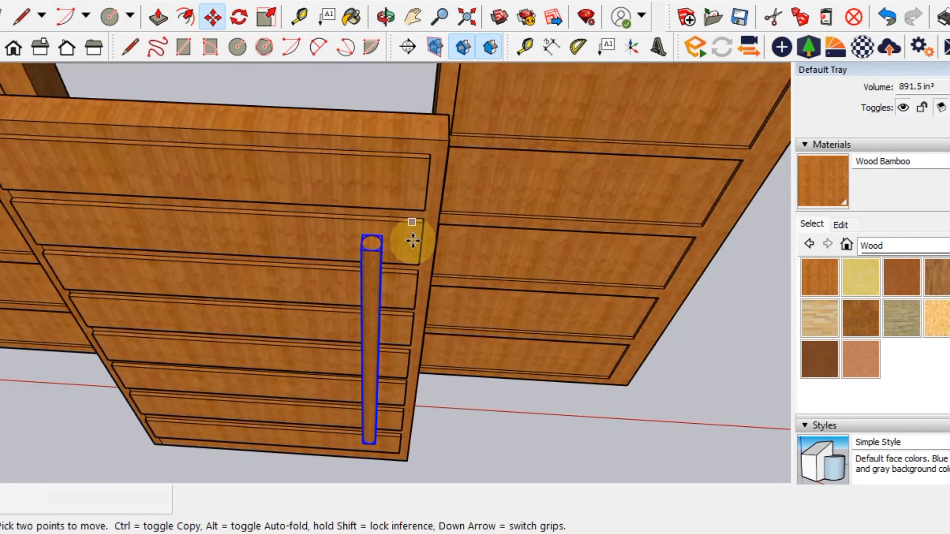
scroll(412, 241, "down", 5)
middle_click_drag(413, 241, 434, 137)
scroll(402, 170, "down", 2)
middle_click_drag(403, 170, 424, 229)
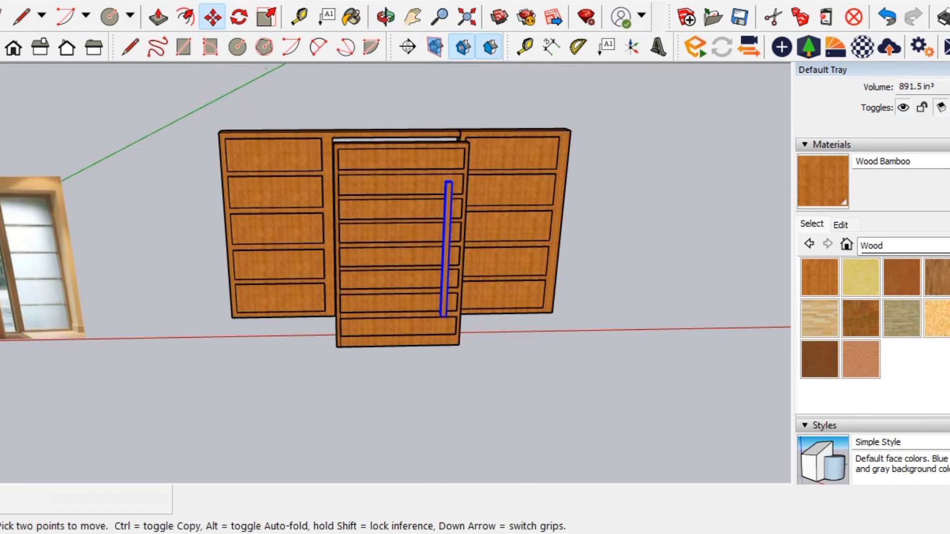
key("space")
scroll(227, 219, "down", 2)
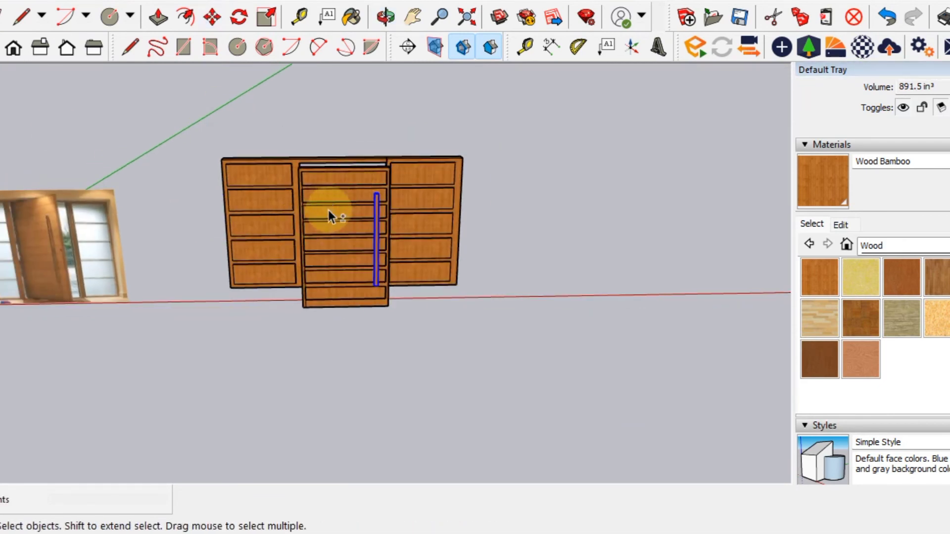
- Select all the middle door's geometry and make it a group
triple_click(329, 216)
right_click(328, 217)
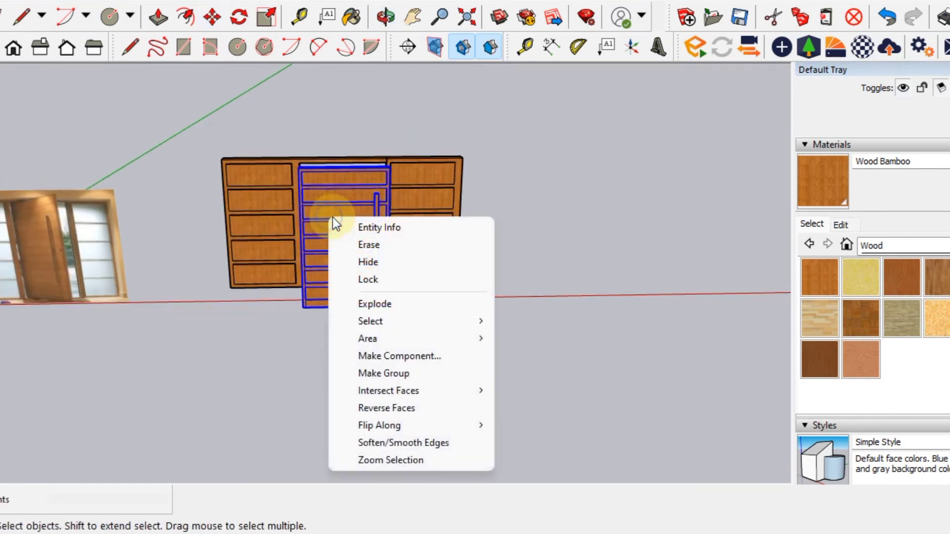
left_click(415, 375)
- From Top view, rotate the door group 17.2° about a pivot beside it
left_click(2, 53)
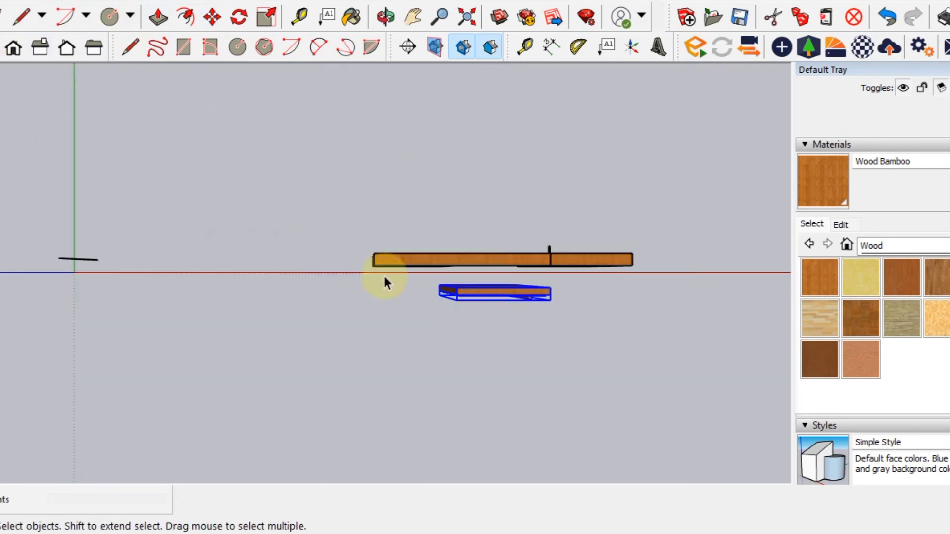
left_click(239, 20)
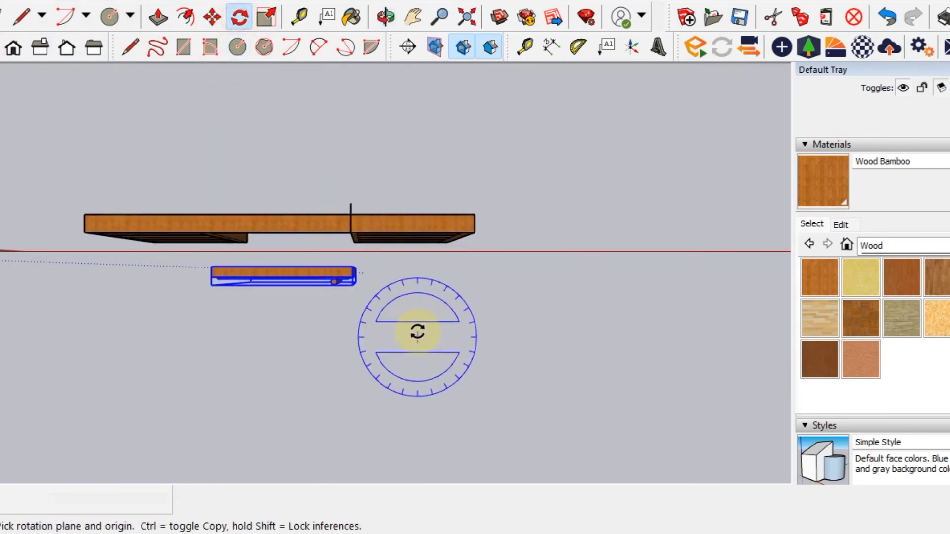
left_click_drag(417, 331, 565, 332)
left_click(565, 331)
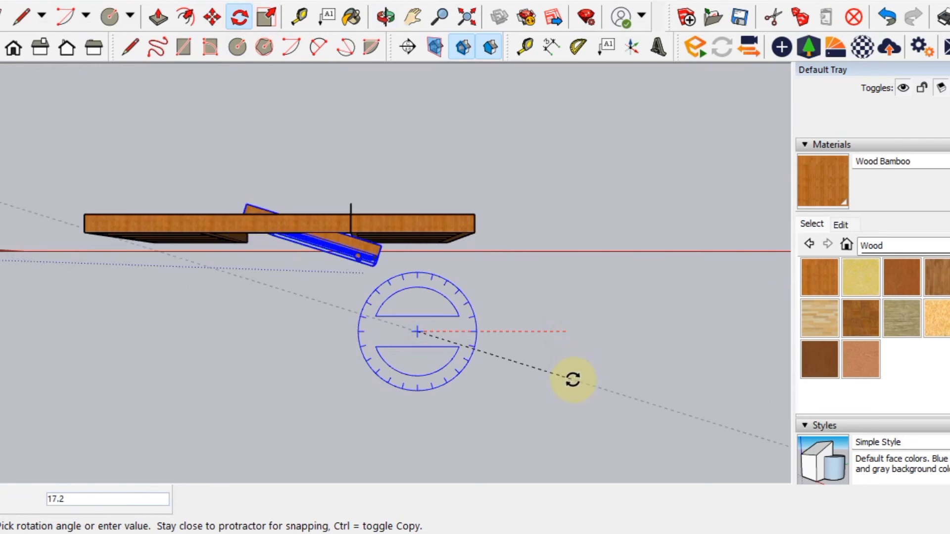
left_click(573, 380)
- Move the rotated door so it sits in front of the side slabs
left_click(212, 18)
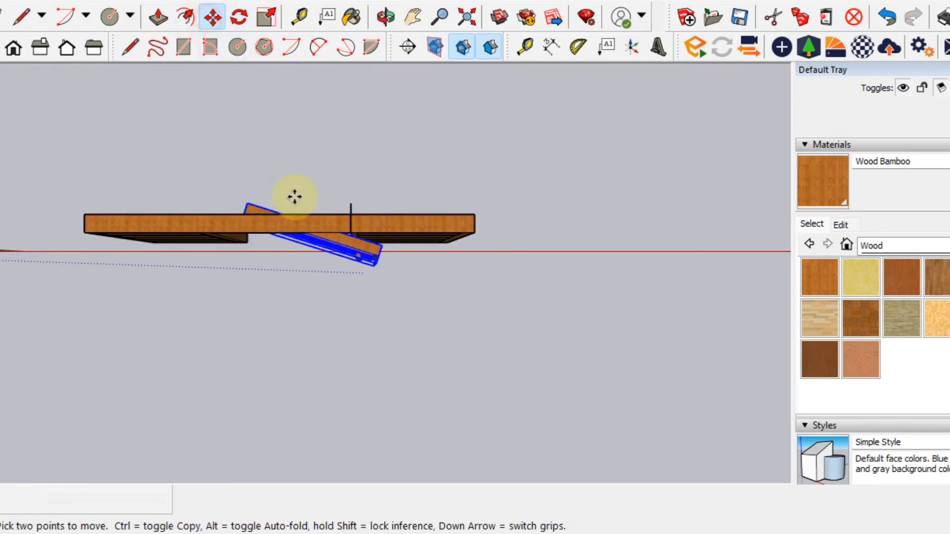
scroll(259, 254, "up", 5)
mouse_move(259, 254)
middle_mouse_down()
mouse_move(241, 16)
mouse_move(350, 265)
middle_mouse_up()
left_click(374, 140)
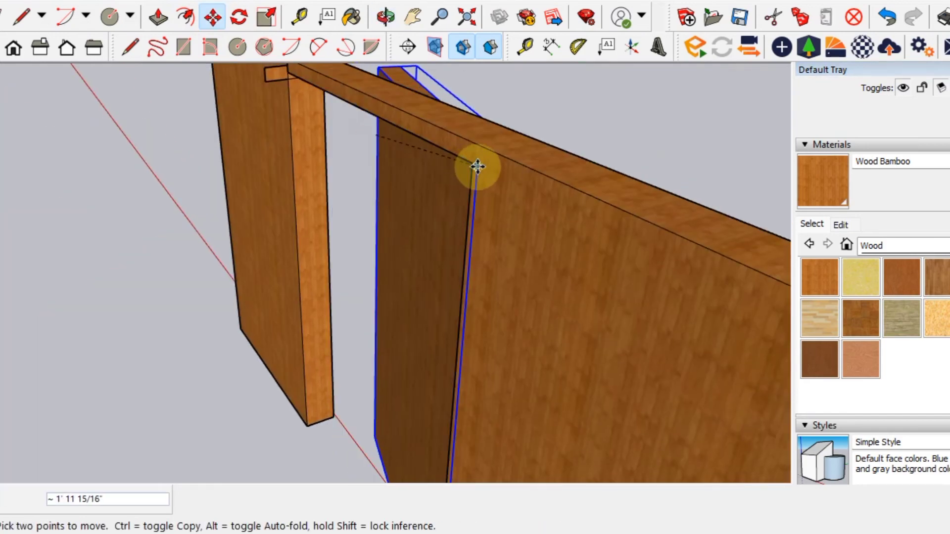
left_click(476, 165)
mouse_move(547, 174)
middle_mouse_down()
mouse_move(239, 182)
mouse_move(443, 244)
mouse_move(396, 187)
mouse_move(555, 277)
mouse_move(450, 229)
middle_mouse_up()
scroll(443, 243, "down", 5)
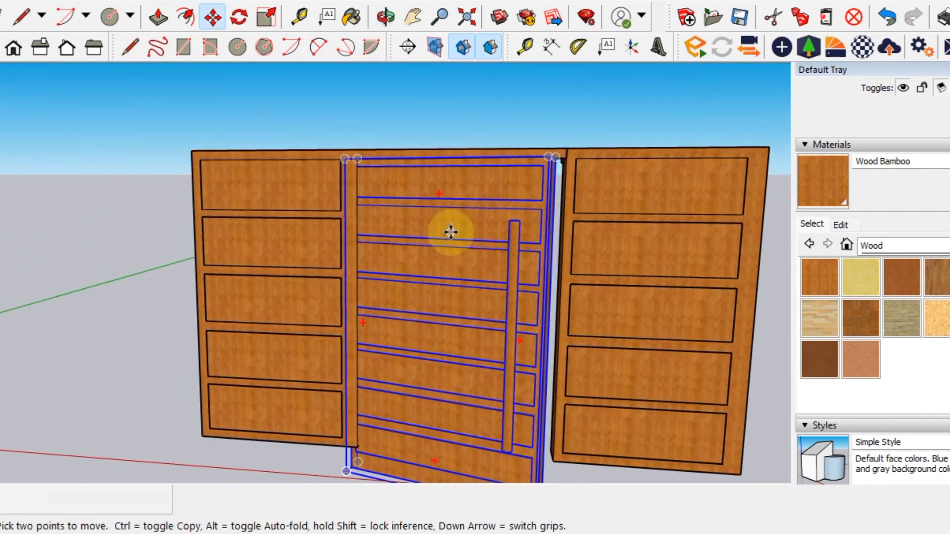
- Scale the door from its bottom edge upward to about 0.91
scroll(450, 229, "down", 3)
middle_click_drag(556, 333, 515, 282)
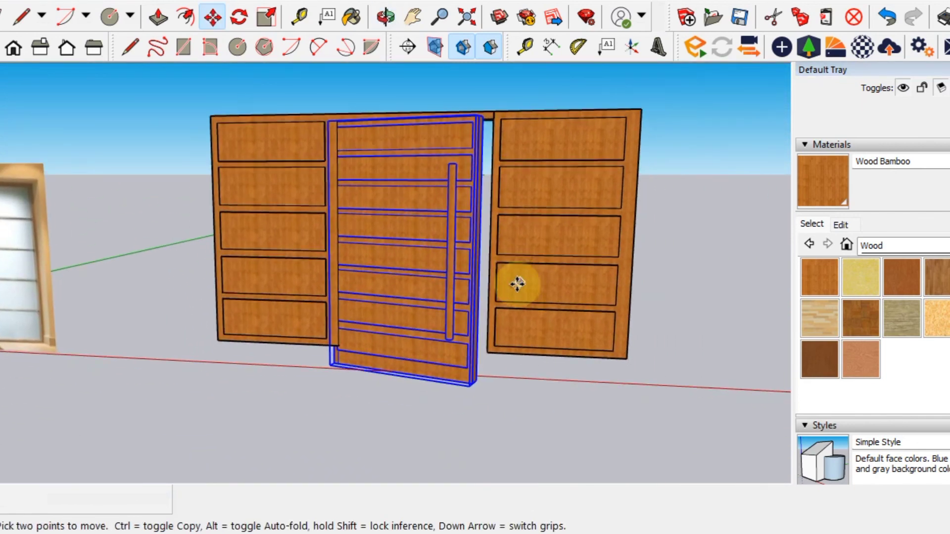
left_click(266, 16)
mouse_move(413, 276)
middle_mouse_down()
mouse_move(459, 127)
mouse_move(387, 338)
middle_mouse_up()
scroll(386, 340, "up", 3)
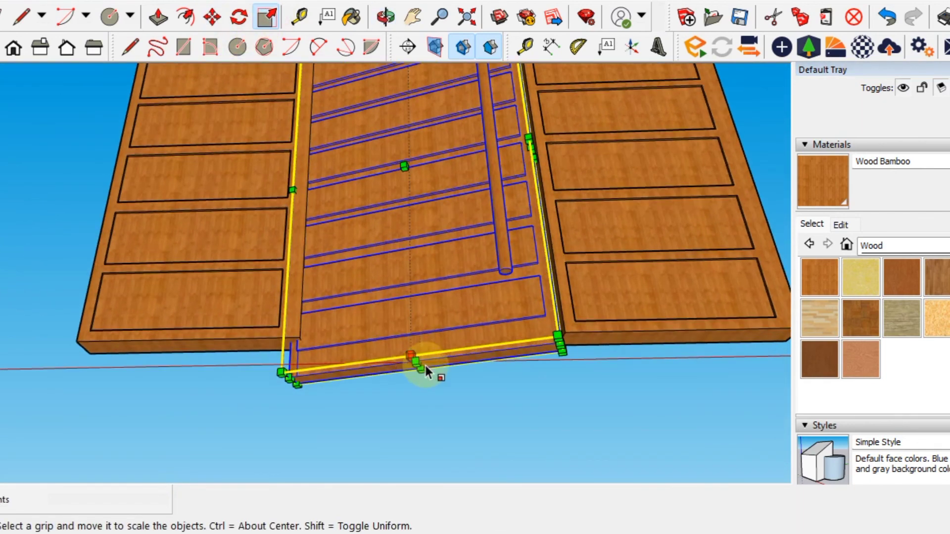
scroll(424, 367, "up", 2)
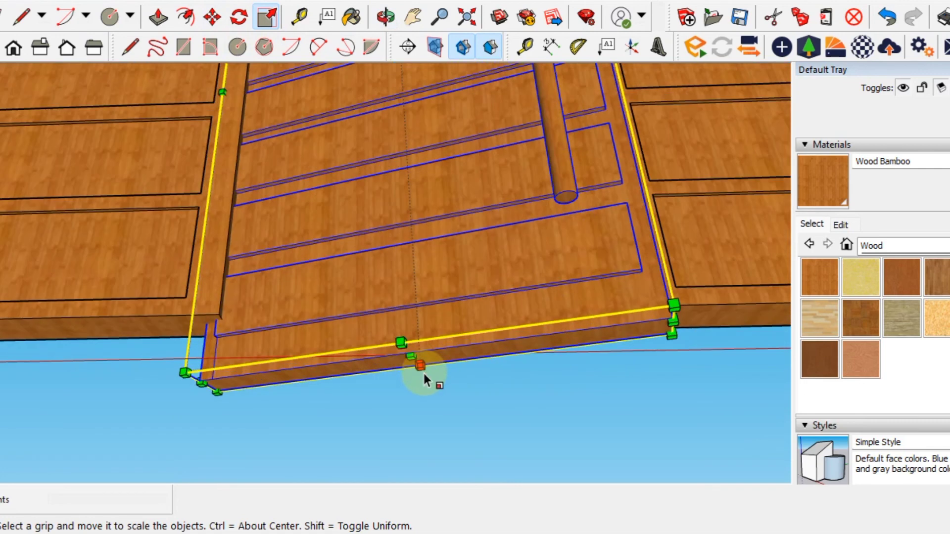
scroll(423, 371, "up", 2)
left_click_drag(409, 351, 417, 265)
- Check from the front, finish scaling to about 0.94, and deselect the door
scroll(414, 239, "down", 5)
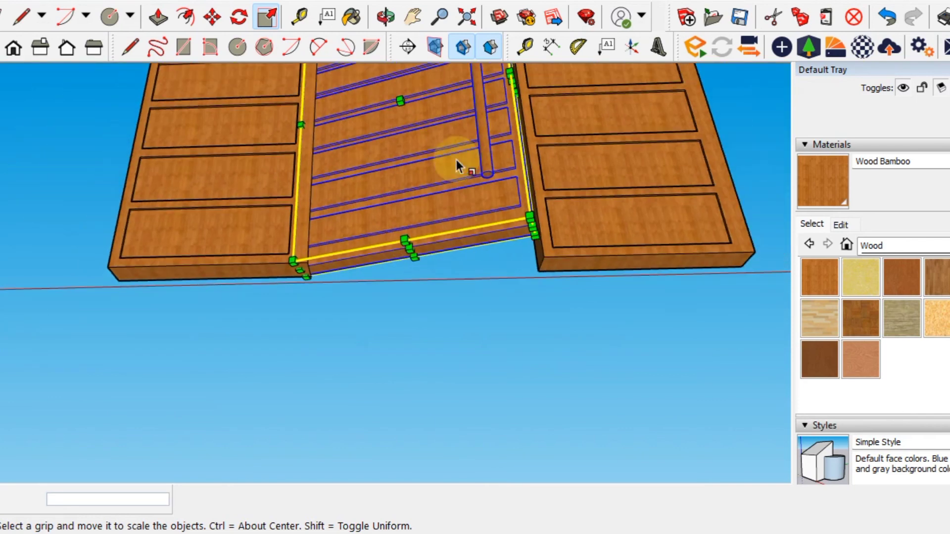
middle_click_drag(458, 165, 471, 318)
scroll(465, 296, "down", 3)
mouse_move(446, 183)
middle_mouse_down("shift")
mouse_move(417, 259)
mouse_move(428, 361)
mouse_move(388, 225)
mouse_move(360, 206)
mouse_move(277, 193)
middle_mouse_up("shift")
key("s")
key("space")
left_click(232, 312)
mouse_move(232, 312)
middle_mouse_down()
mouse_move(446, 233)
mouse_move(401, 197)
middle_mouse_up()
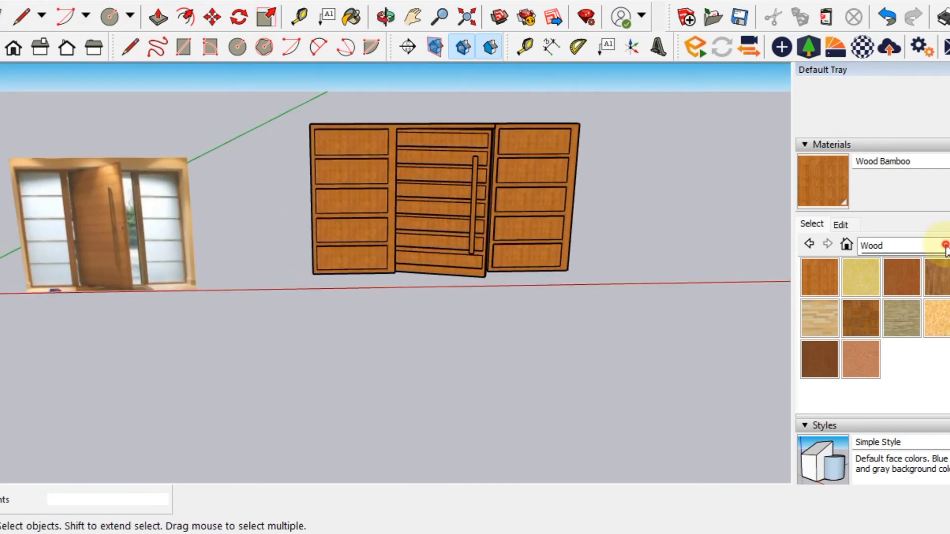
- Paint the left slab's five panels with Translucent Glass Blue from Glass and Mirrors
left_click(945, 245)
left_click(910, 326)
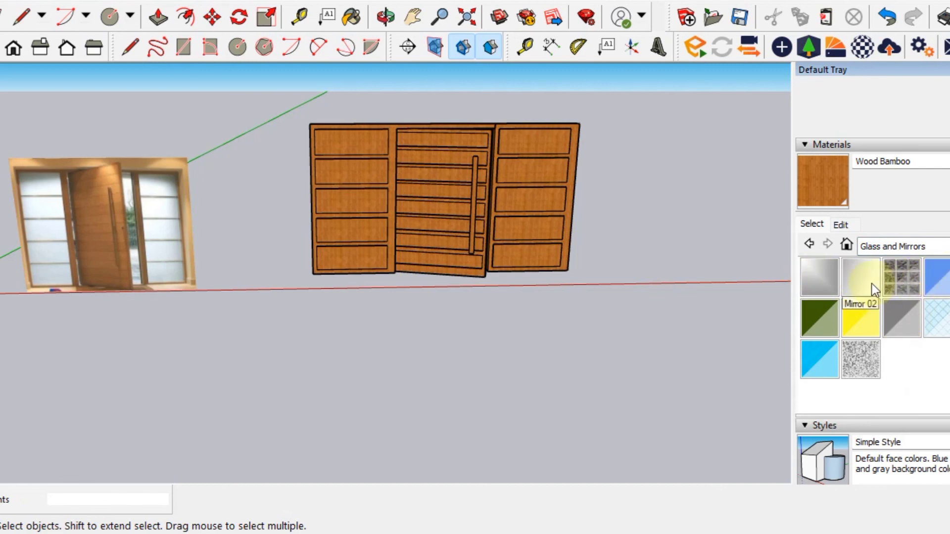
left_click(940, 277)
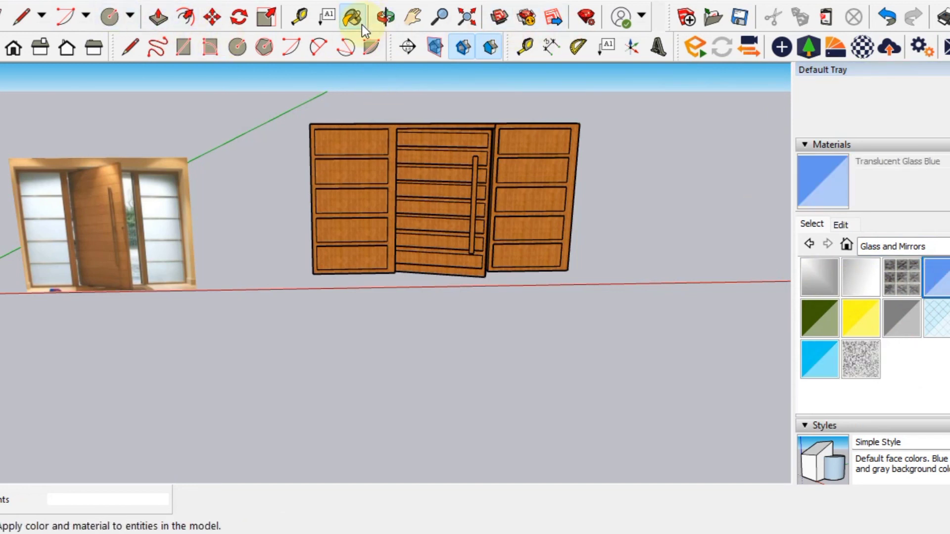
scroll(404, 171, "up", 3)
left_click(313, 121)
left_click(325, 173)
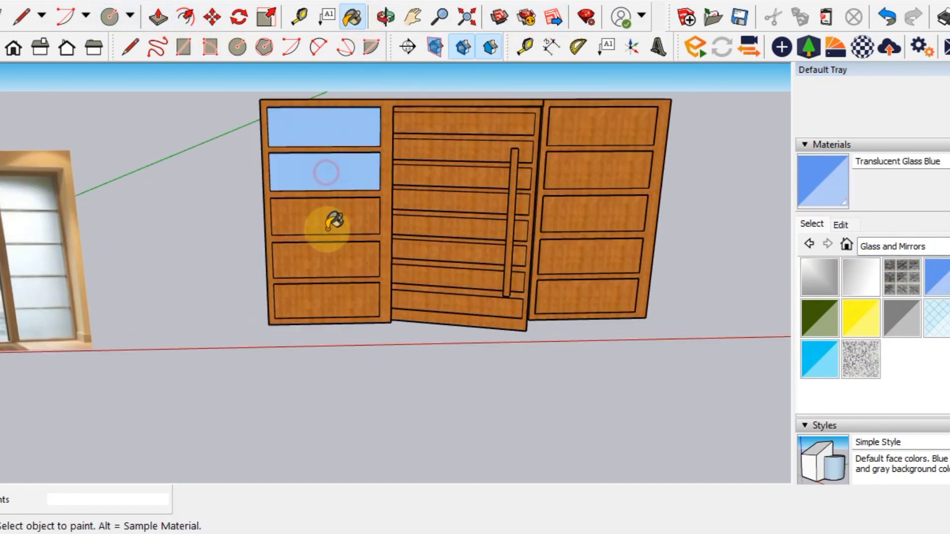
left_click(333, 225)
left_click(338, 263)
left_click(333, 303)
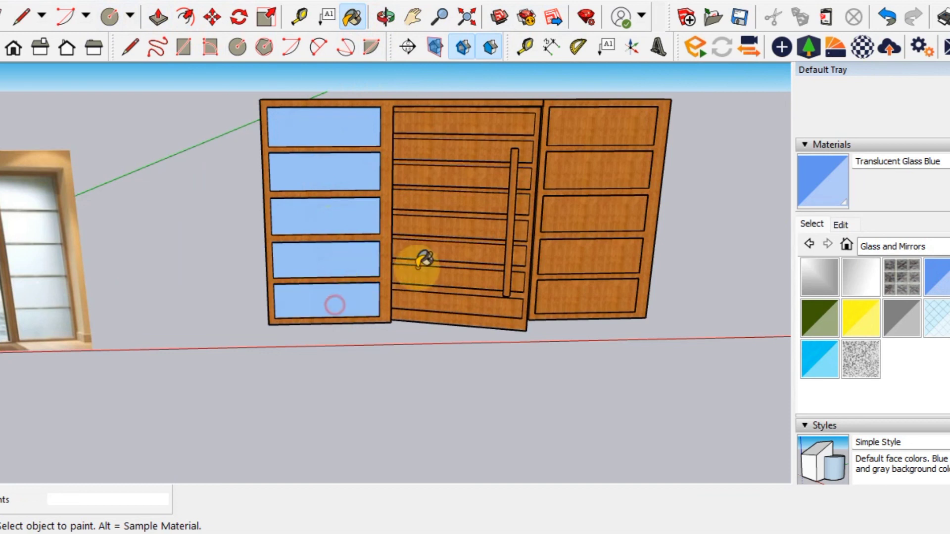
- Undo painting the whole right slab and explode the right slab group
left_click(596, 136)
key("ctrl+z")
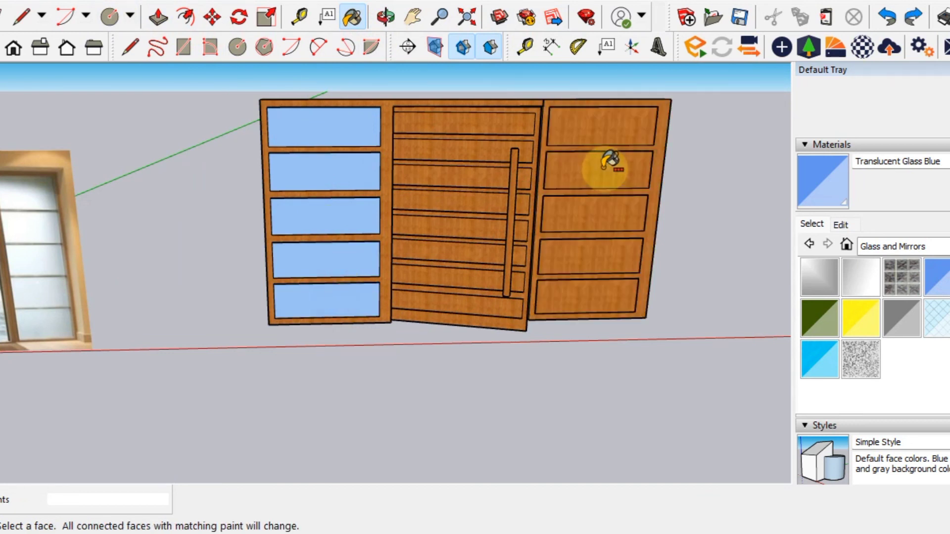
key("space")
right_click(615, 118)
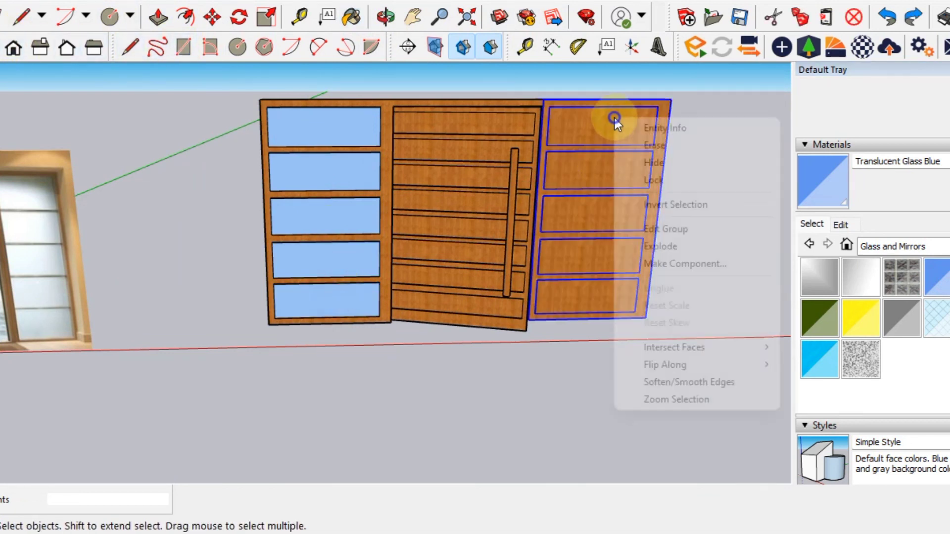
left_click(677, 245)
left_click(701, 219)
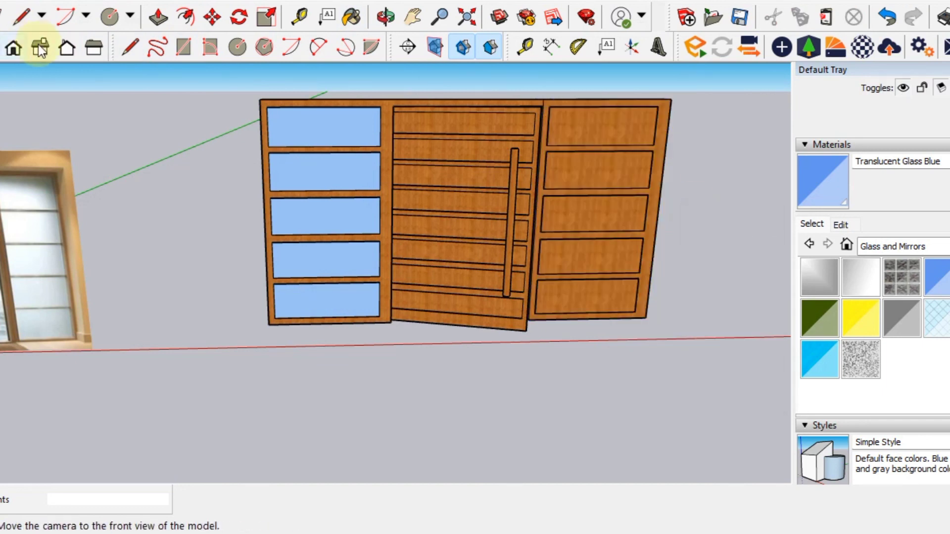
- Paint the right slab's four panels with the blue glass
left_click(625, 138)
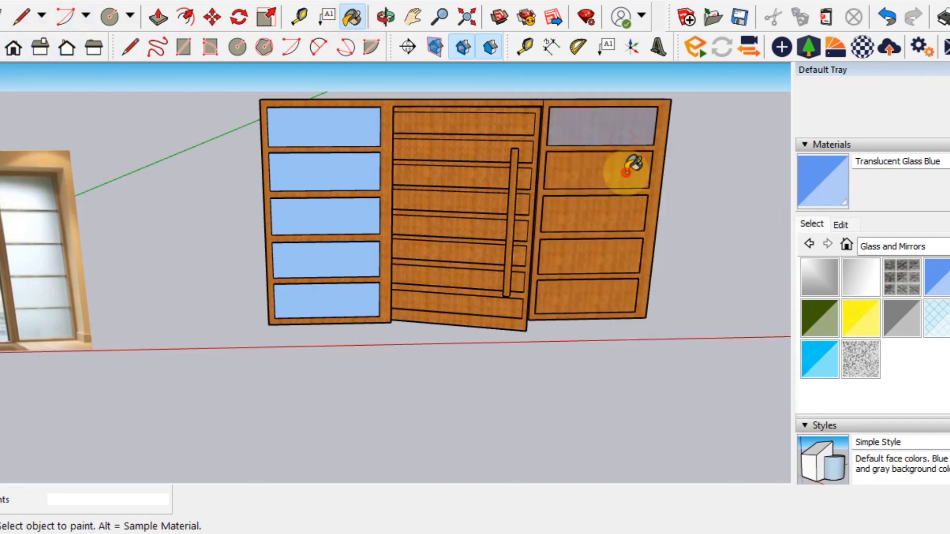
left_click(625, 167)
left_click(625, 207)
left_click(617, 259)
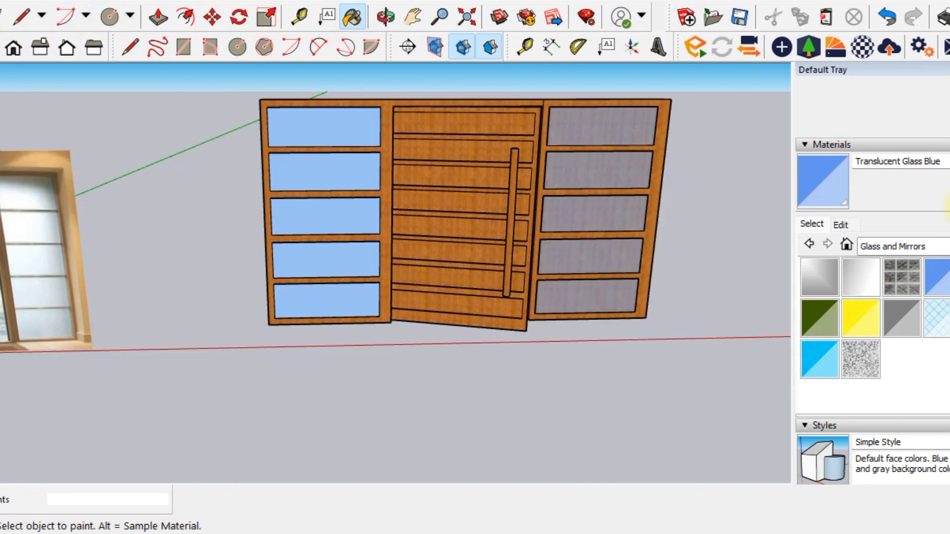
- Create Material3 at 100 opacity and paint the right slab's top two panels
left_click(850, 202)
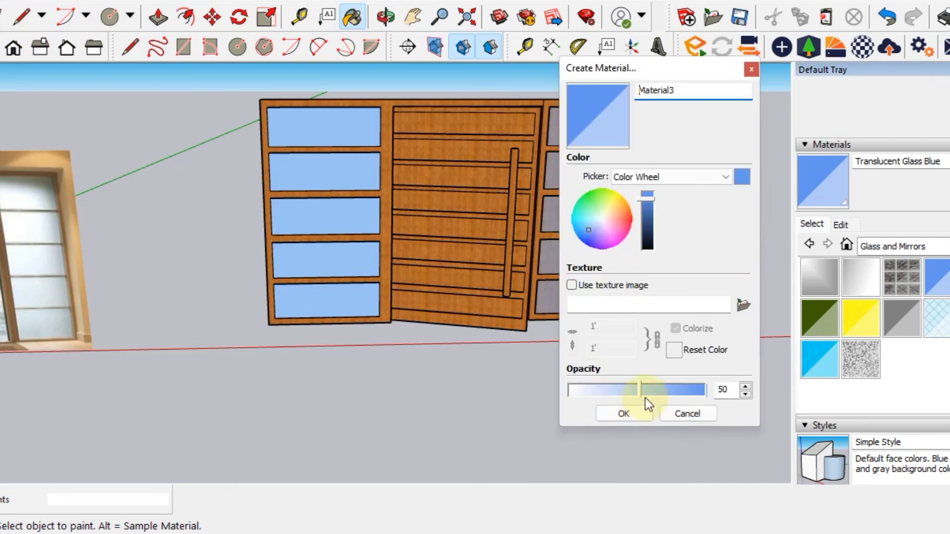
left_click_drag(638, 388, 708, 387)
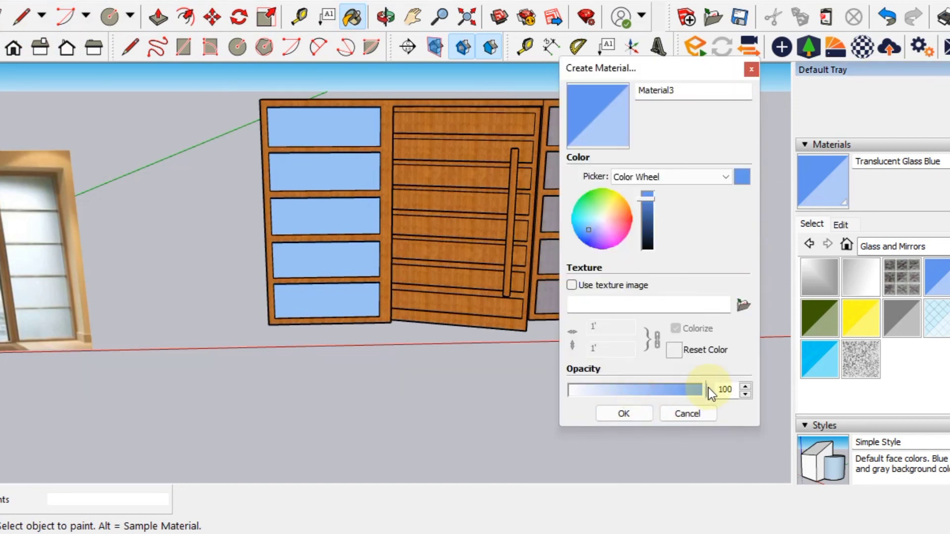
left_click(623, 414)
left_click(588, 133)
left_click(601, 169)
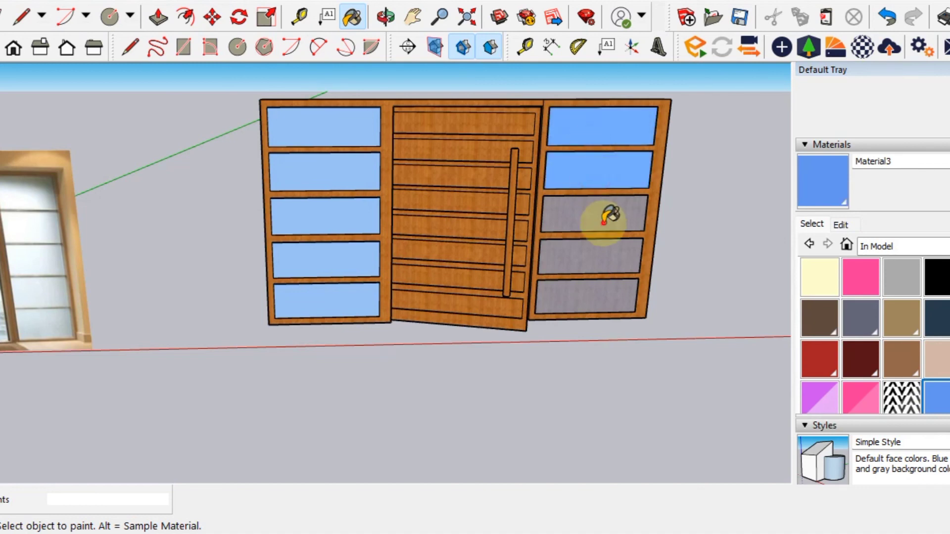